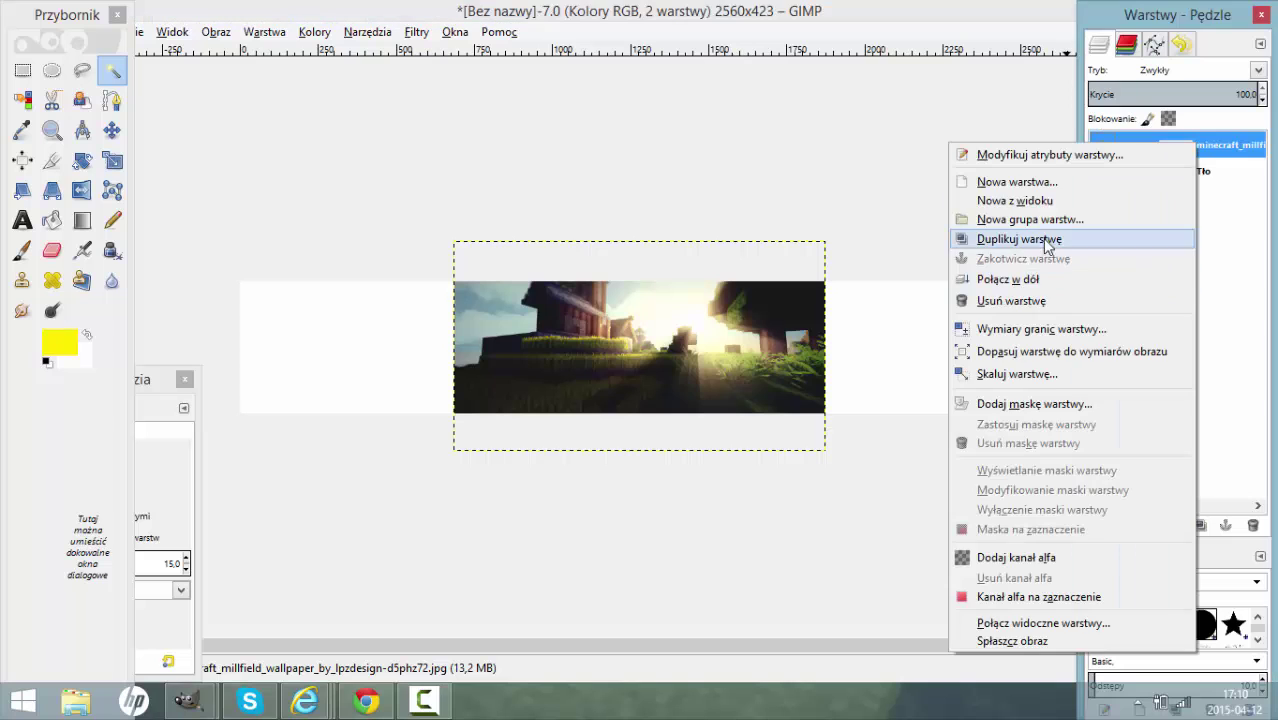
- Scale the Minecraft wallpaper layer proportionally to the full canvas width and shift it slightly downwards
{"action": "left_click", "coordinate": [1018, 372]}
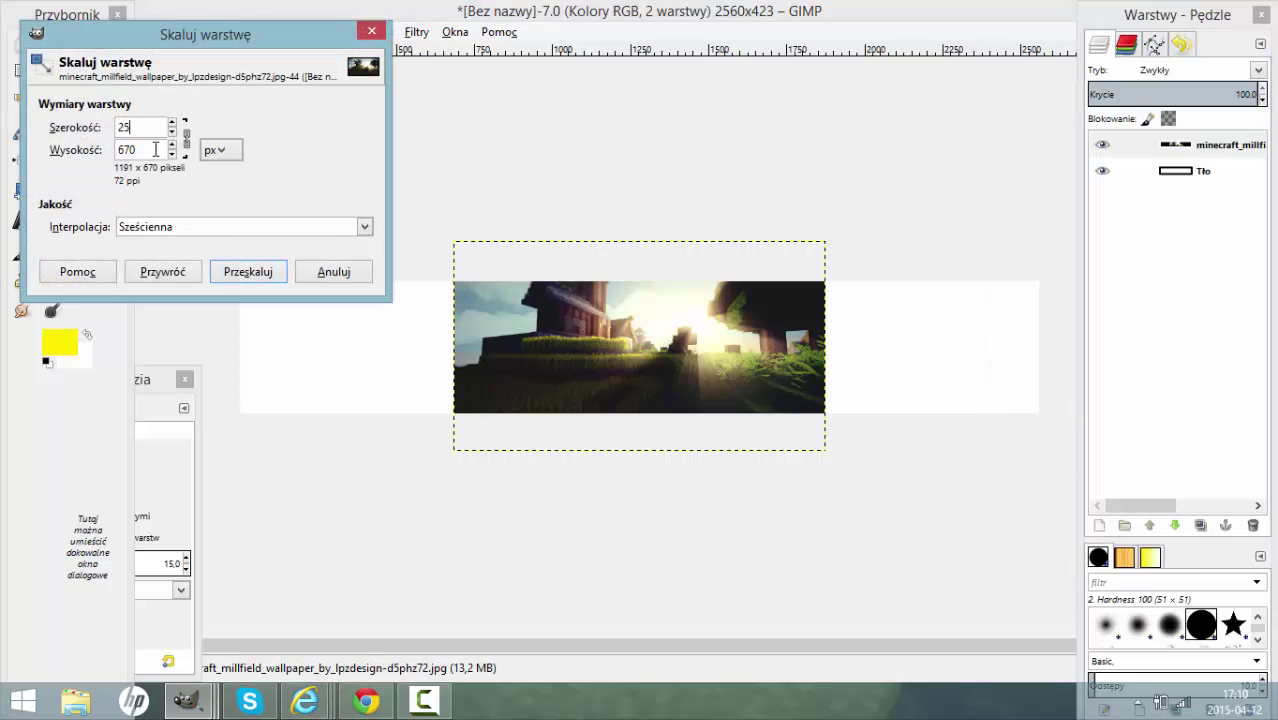
{"action": "left_click", "coordinate": [228, 271]}
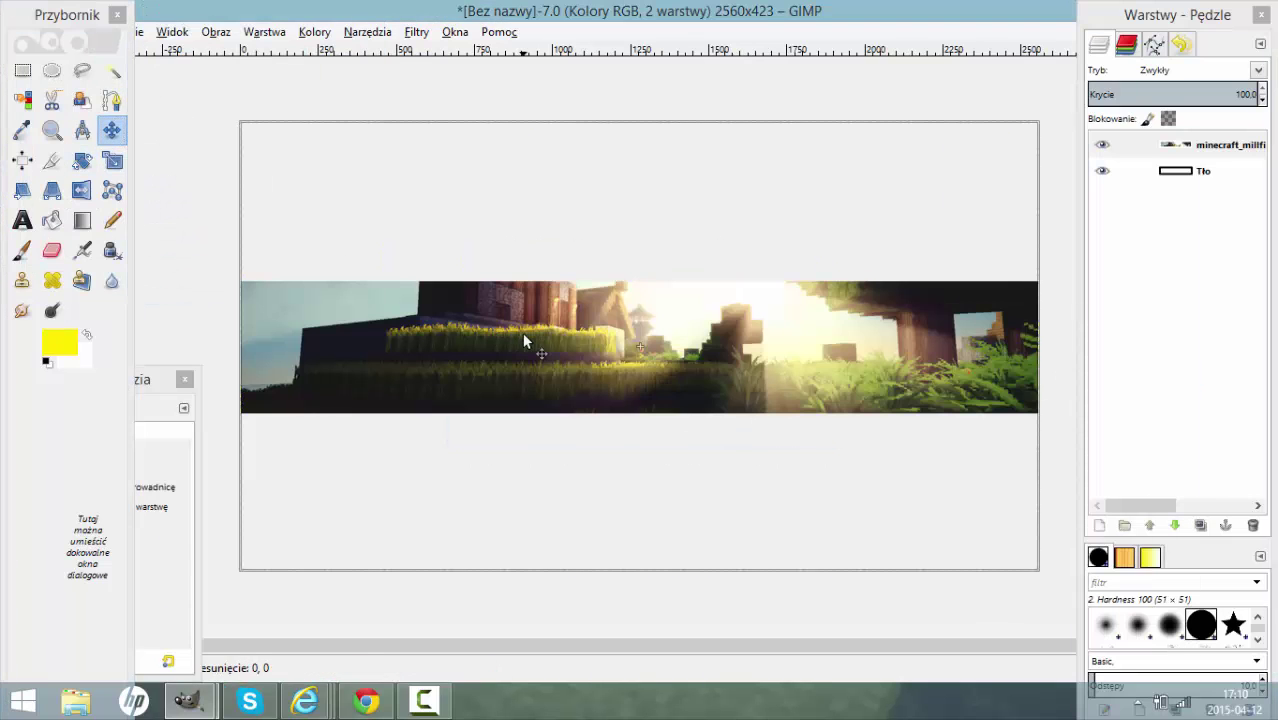
{"action": "mouse_move", "coordinate": [522, 332]}
{"action": "left_mouse_down"}
{"action": "mouse_move", "coordinate": [524, 364]}
{"action": "mouse_move", "coordinate": [522, 347]}
{"action": "left_mouse_up"}
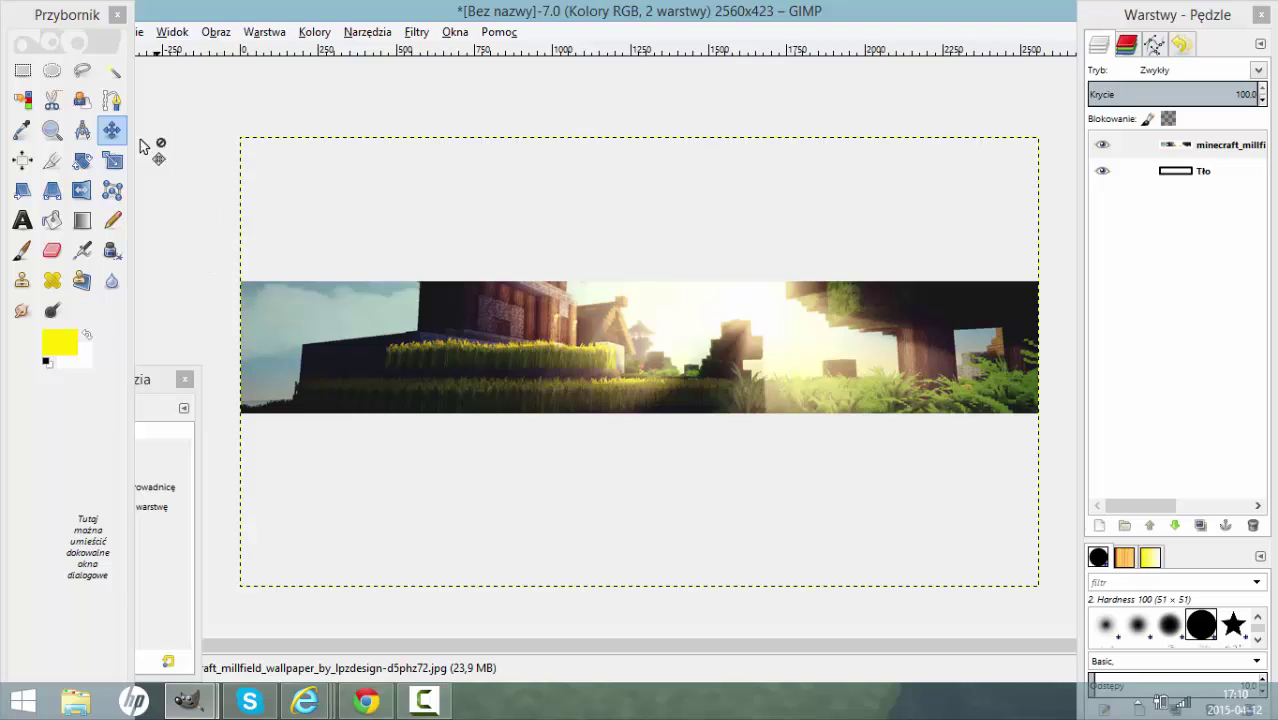
- Add a text layer reading "kludz ak" in AR DESTINE Thin across the banner and make it black
{"action": "key", "text": "t"}
{"action": "left_click_drag", "start_coordinate": [369, 297], "coordinate": [877, 393]}
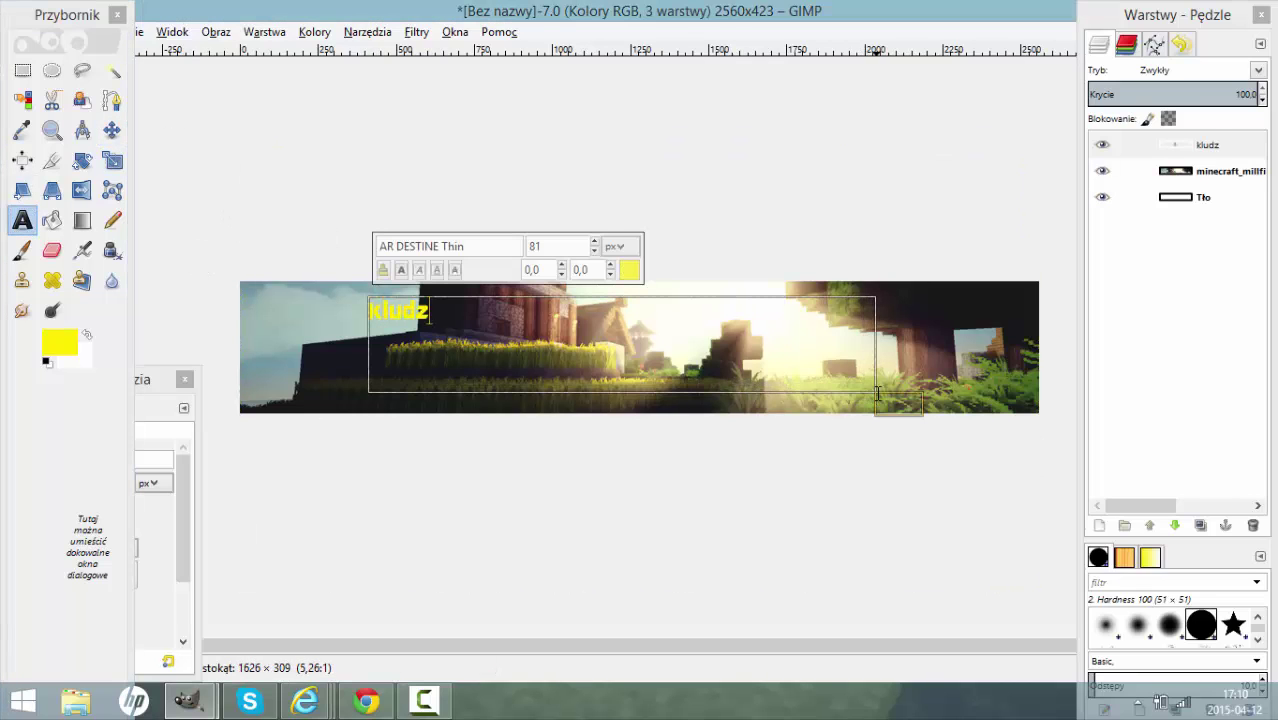
{"action": "left_click", "coordinate": [197, 516]}
{"action": "left_click", "coordinate": [98, 574]}
{"action": "left_click", "coordinate": [285, 248]}
{"action": "left_click", "coordinate": [276, 317]}
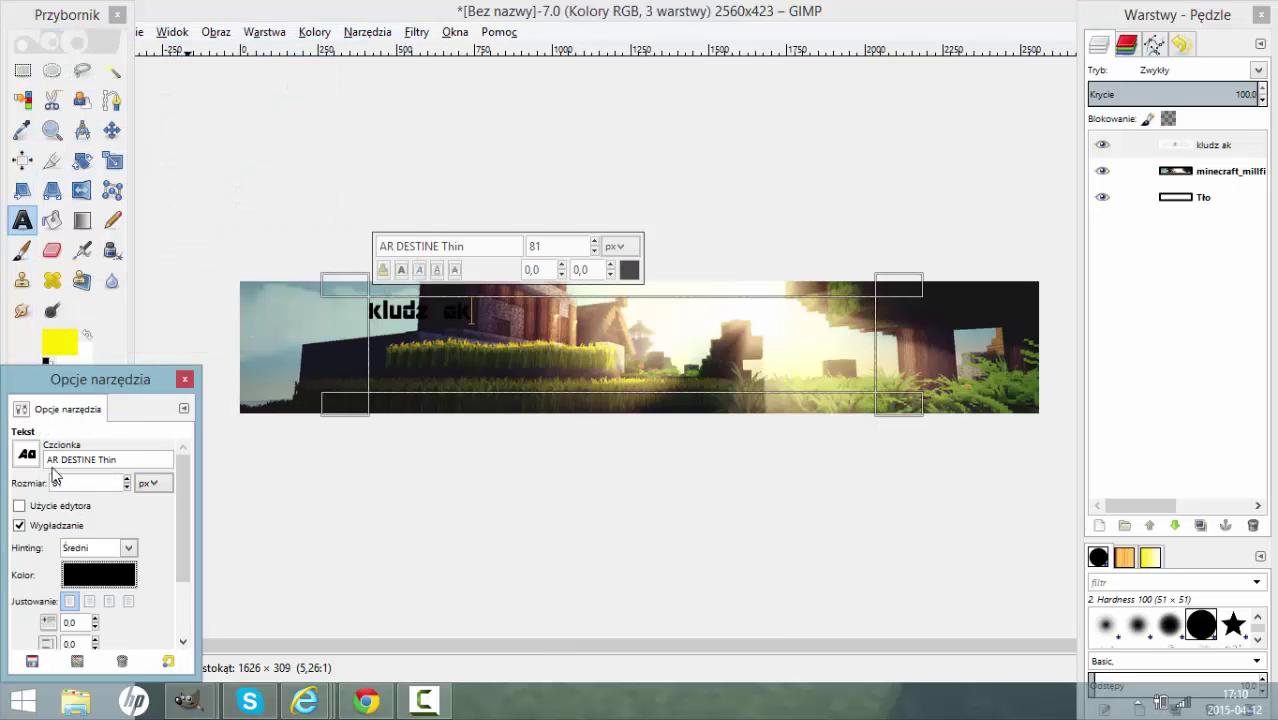
- Set the title's font size to 250 px and move the text rightwards towards the banner's centre
{"action": "left_click", "coordinate": [126, 479]}
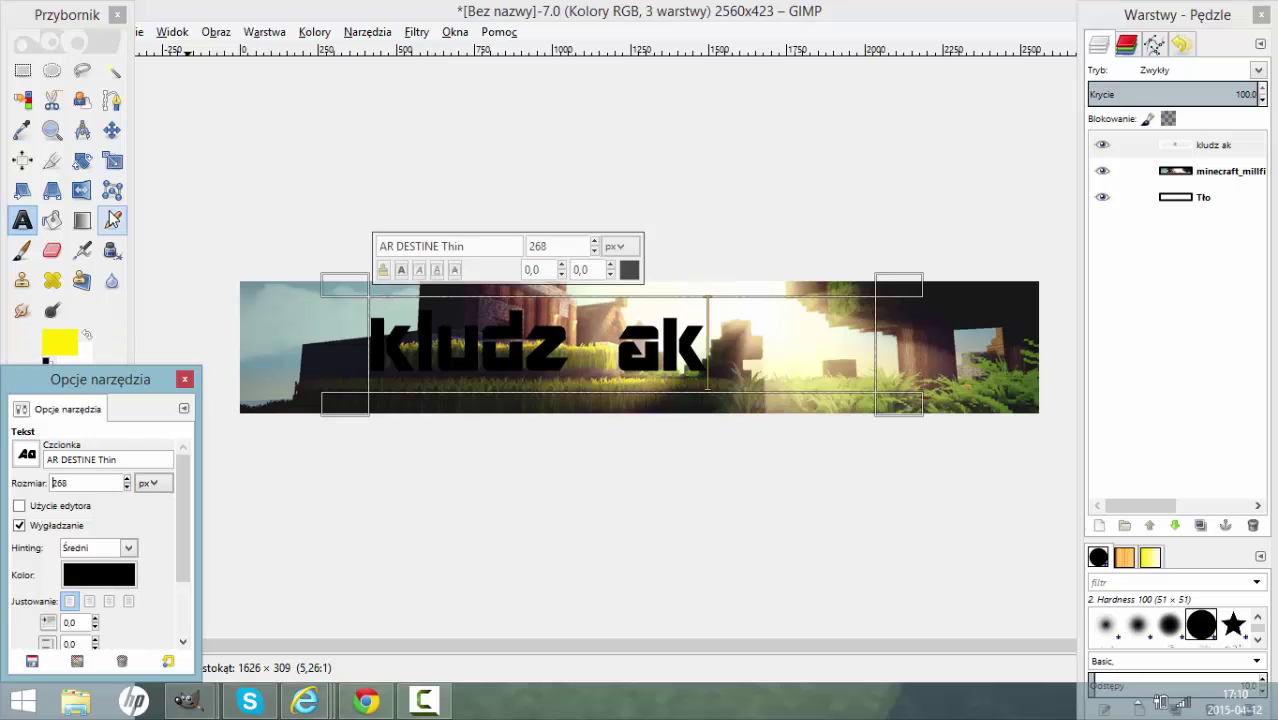
{"action": "left_click", "coordinate": [126, 487]}
{"action": "left_click", "coordinate": [111, 130]}
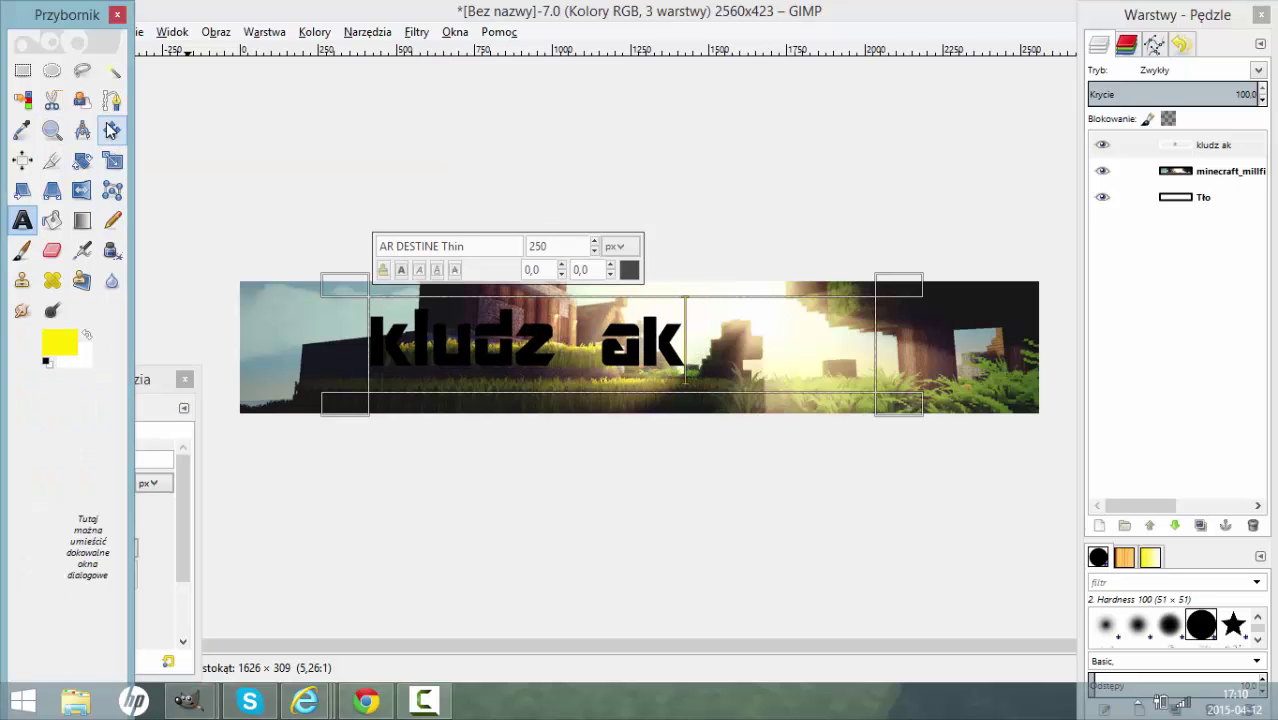
{"action": "left_click_drag", "start_coordinate": [494, 341], "coordinate": [564, 340]}
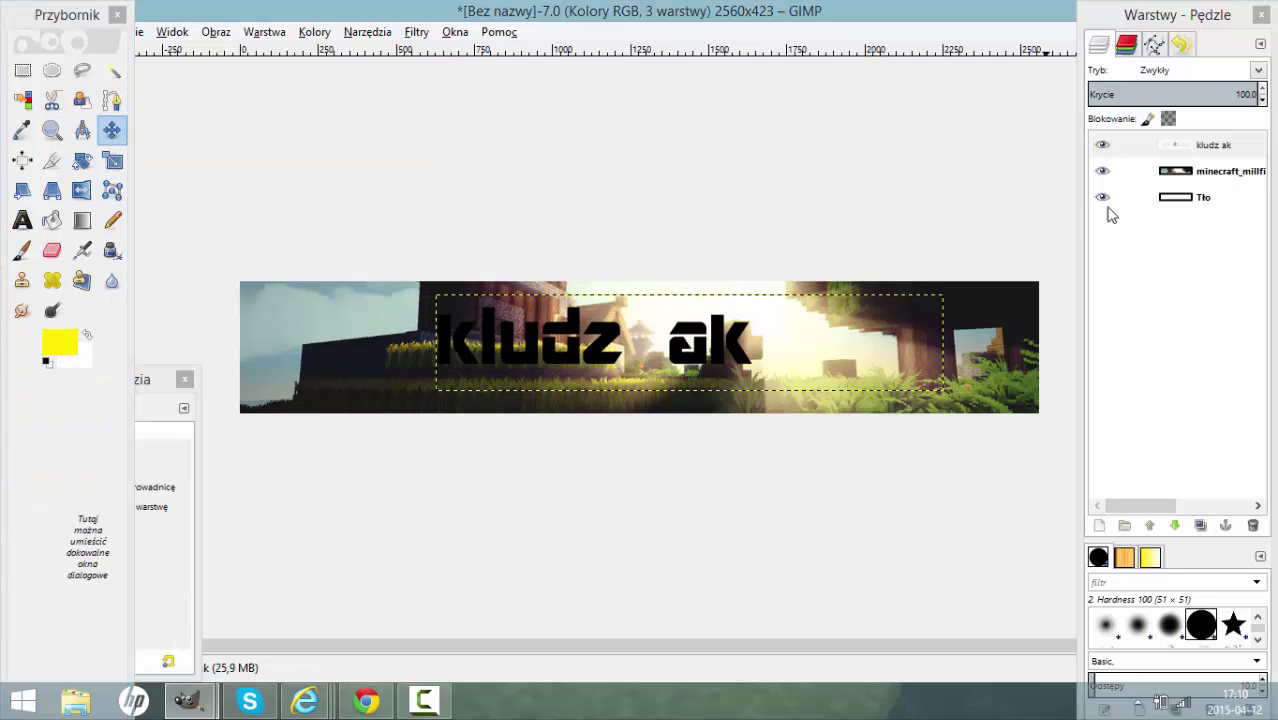
- Add a new layer, select the title's letter shapes from its alpha, and lower the new layer below the text
{"action": "left_click", "coordinate": [1100, 526]}
{"action": "key", "text": "Return"}
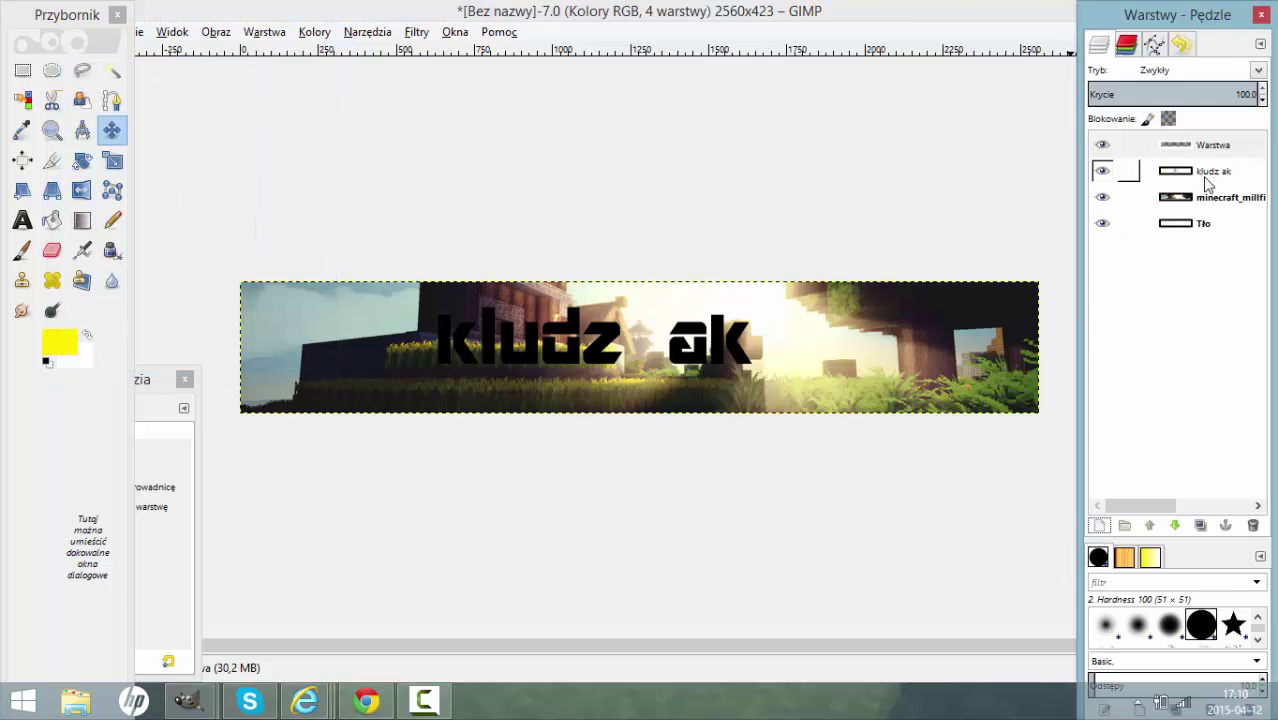
{"action": "right_click", "coordinate": [1205, 172]}
{"action": "left_click", "coordinate": [1025, 555]}
{"action": "left_click", "coordinate": [1210, 145]}
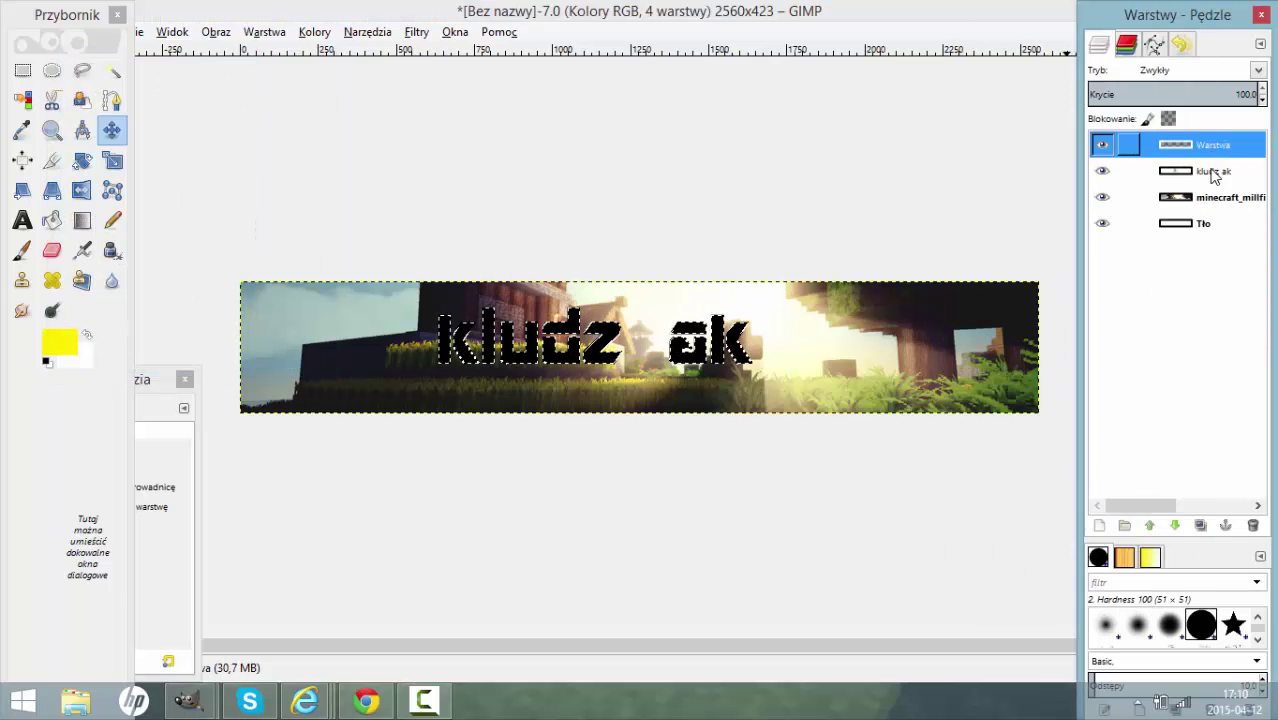
{"action": "left_click", "coordinate": [1175, 525]}
- Grow the selection by 10 px and paint it yellow on the new layer to outline the title
{"action": "left_click", "coordinate": [138, 32]}
{"action": "left_click", "coordinate": [157, 254]}
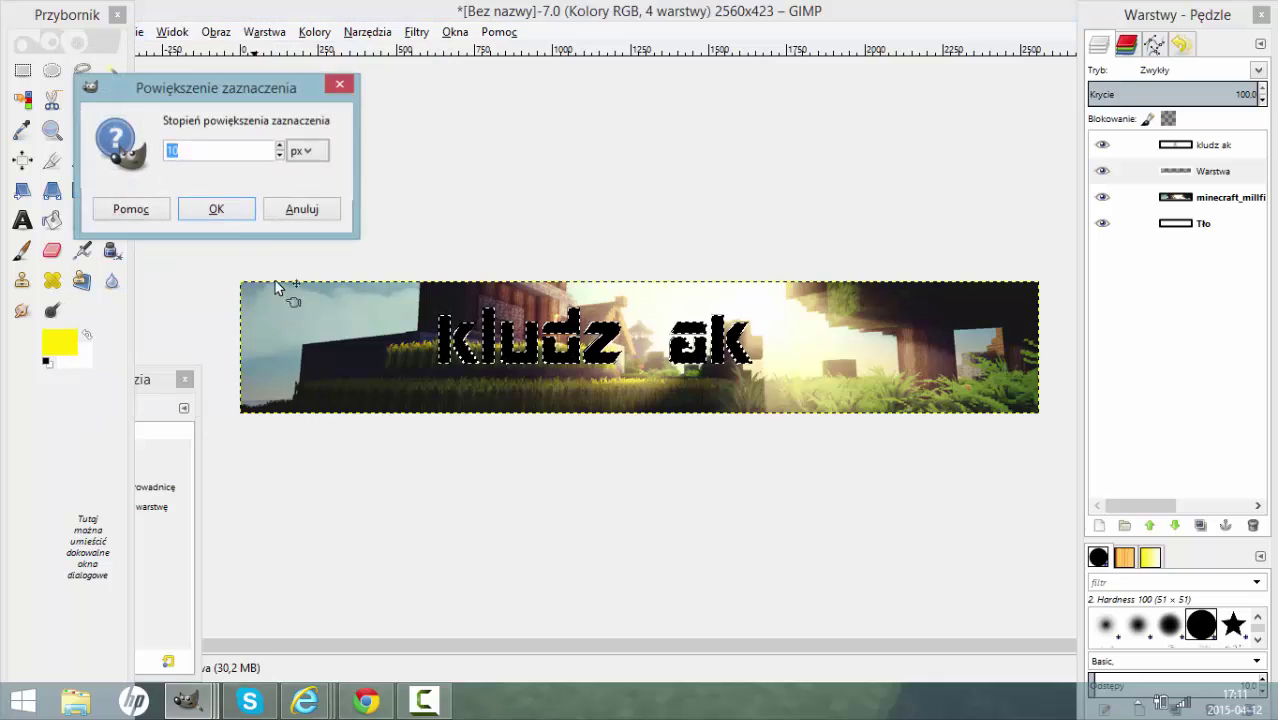
{"action": "left_click", "coordinate": [214, 207]}
{"action": "left_click", "coordinate": [22, 250]}
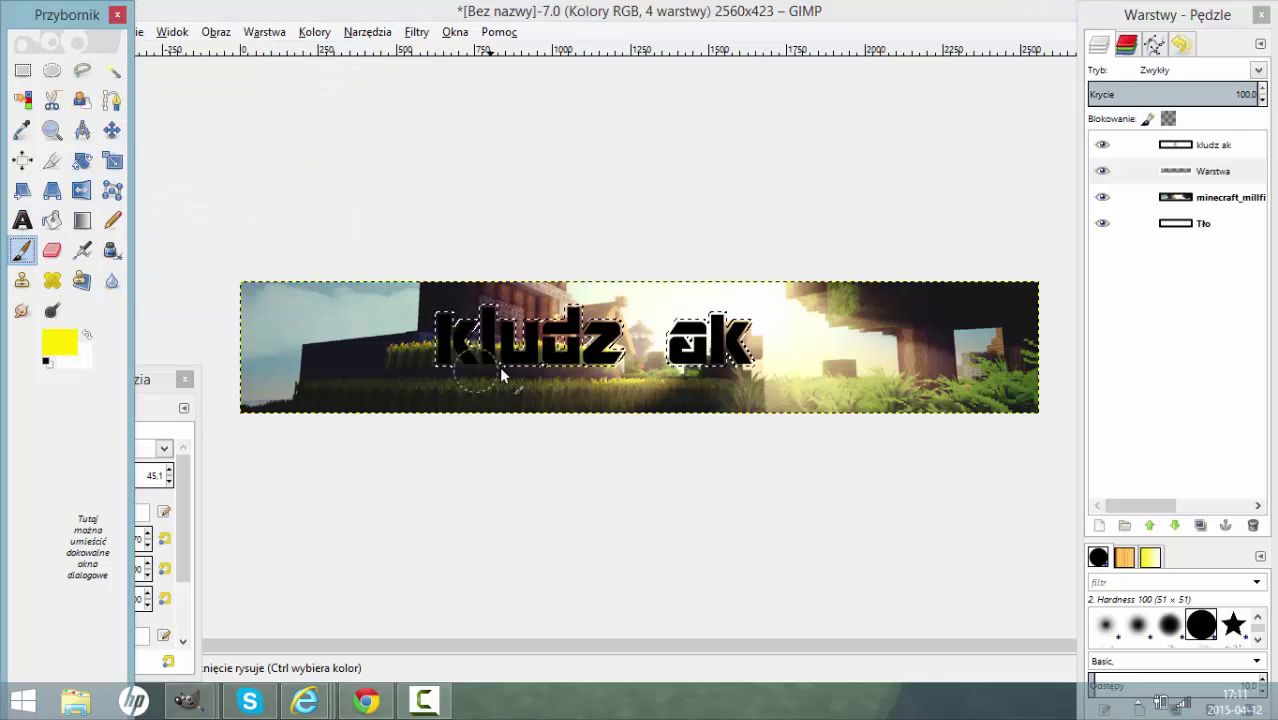
{"action": "left_click_drag", "start_coordinate": [499, 366], "coordinate": [828, 343]}
{"action": "left_click", "coordinate": [190, 415]}
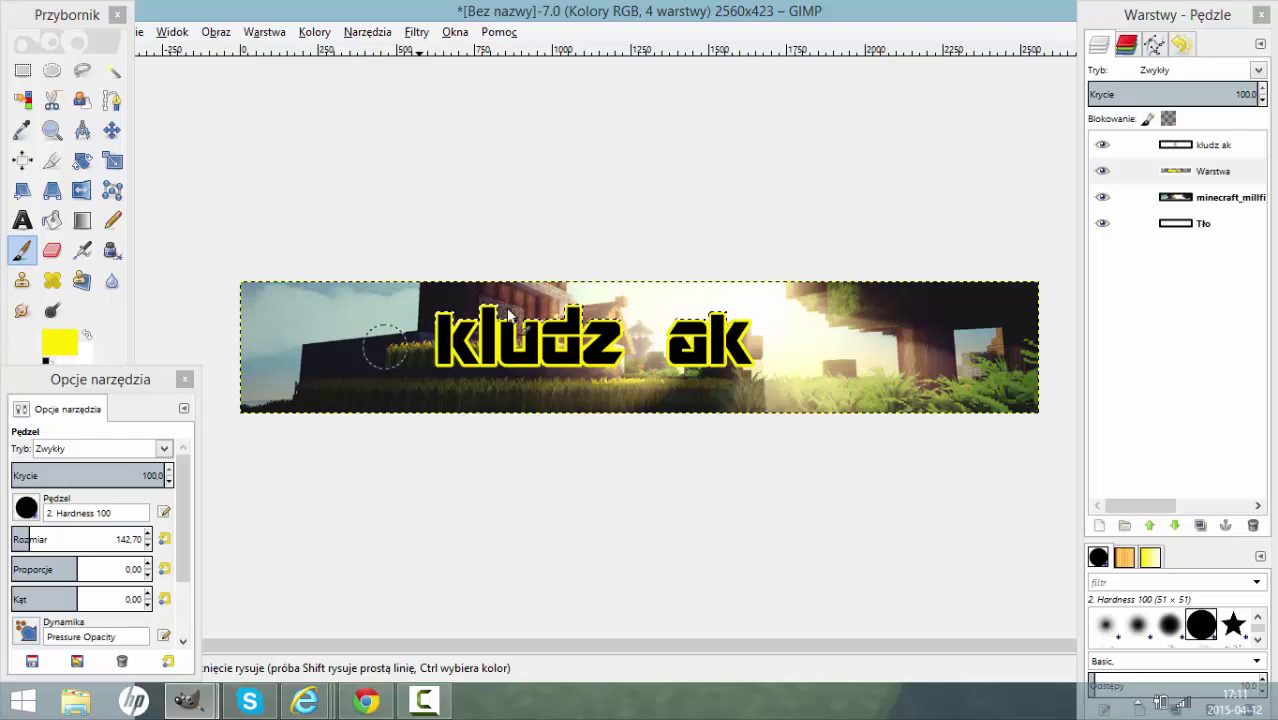
- Align the black title with its yellow outline and merge the text layer into the outline layer
{"action": "left_click", "coordinate": [111, 130]}
{"action": "left_click_drag", "start_coordinate": [548, 360], "coordinate": [556, 356]}
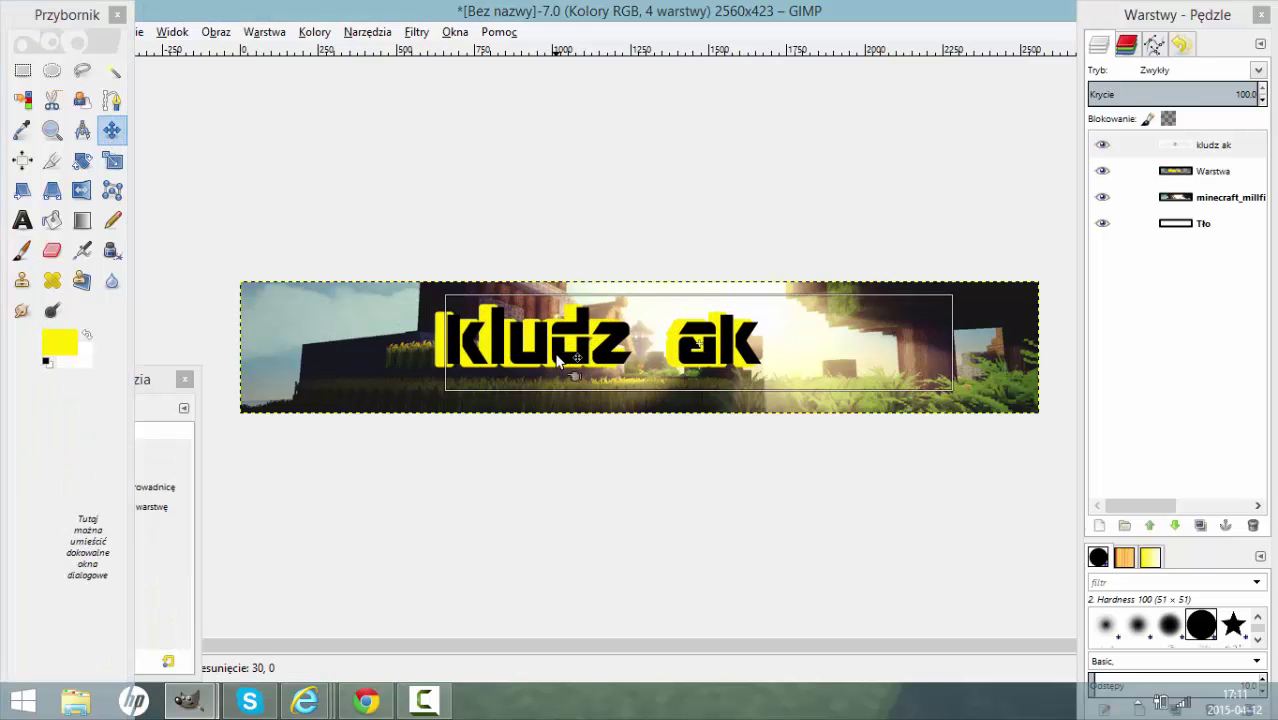
{"action": "right_click", "coordinate": [1212, 145]}
{"action": "left_click", "coordinate": [1022, 160]}
{"action": "left_click_drag", "start_coordinate": [554, 353], "coordinate": [562, 348]}
{"action": "left_click_drag", "start_coordinate": [688, 11], "coordinate": [690, 19]}
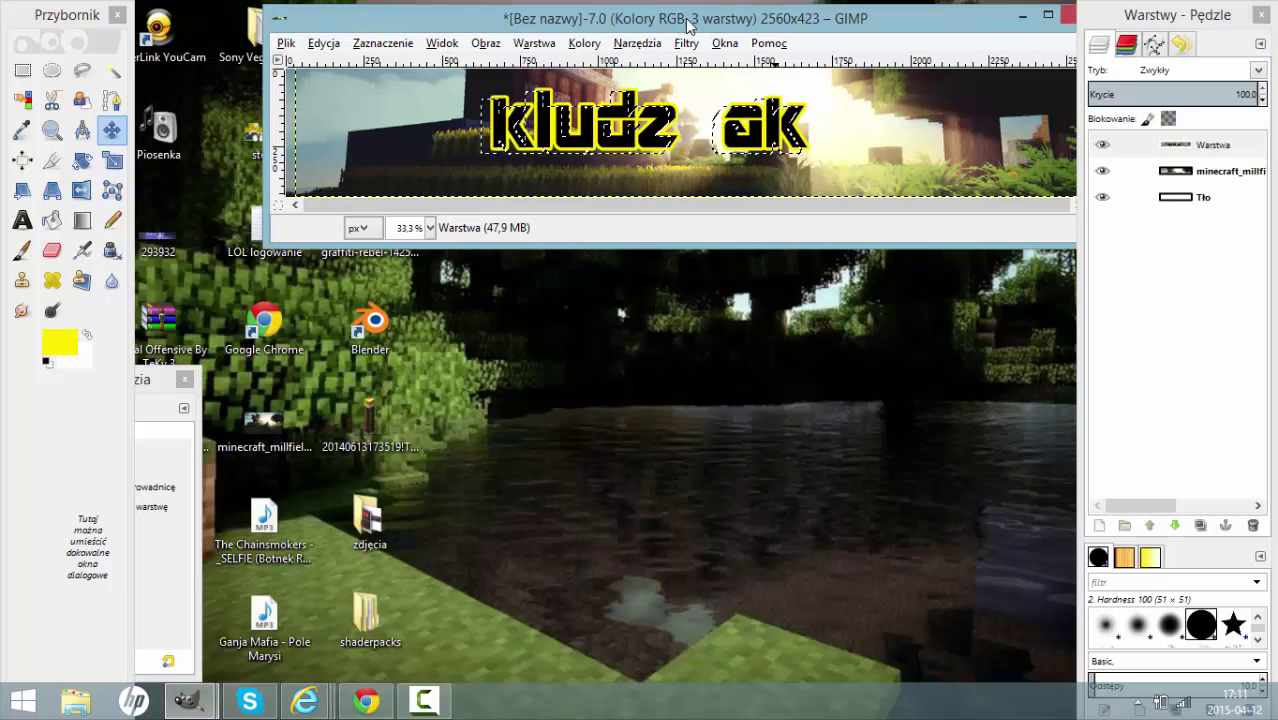
{"action": "left_click_drag", "start_coordinate": [370, 420], "coordinate": [687, 150]}
{"action": "left_click", "coordinate": [1045, 19]}
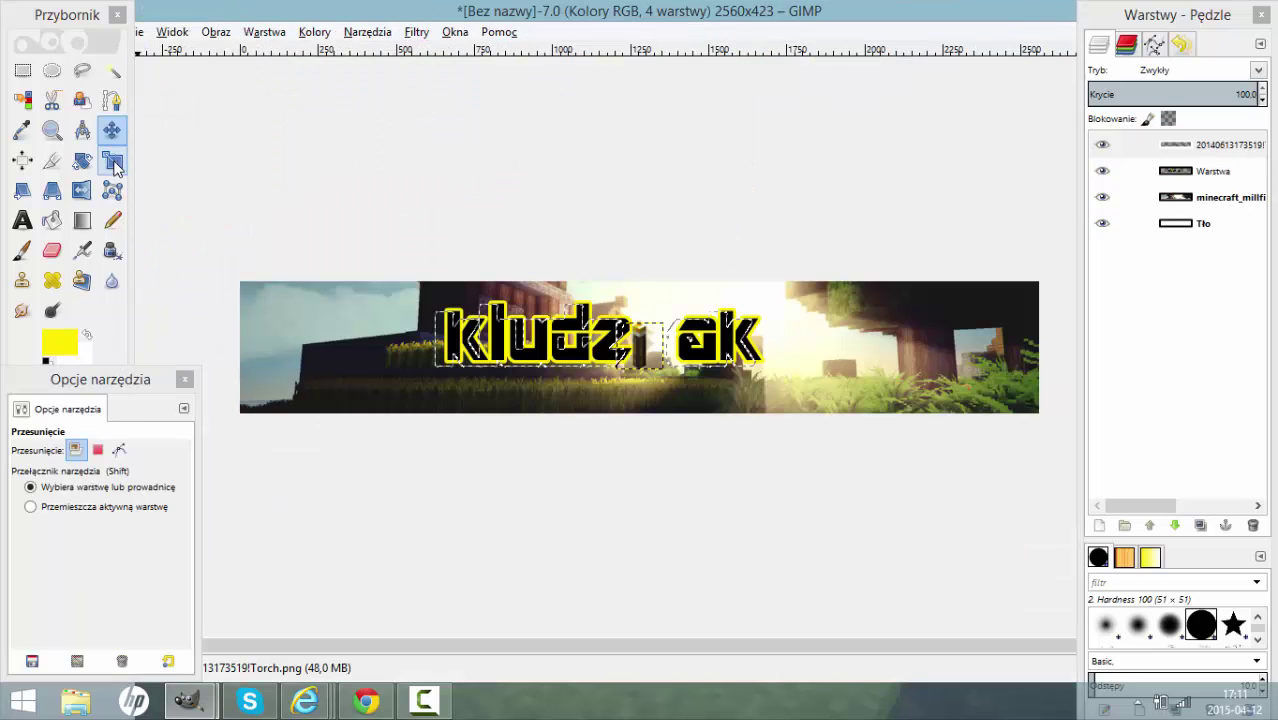
- Anchor the floating selection and enlarge the torch layer until the torch is slightly taller than the title letters
{"action": "left_click", "coordinate": [113, 161]}
{"action": "left_click_drag", "start_coordinate": [639, 334], "coordinate": [607, 296]}
{"action": "left_click", "coordinate": [722, 617]}
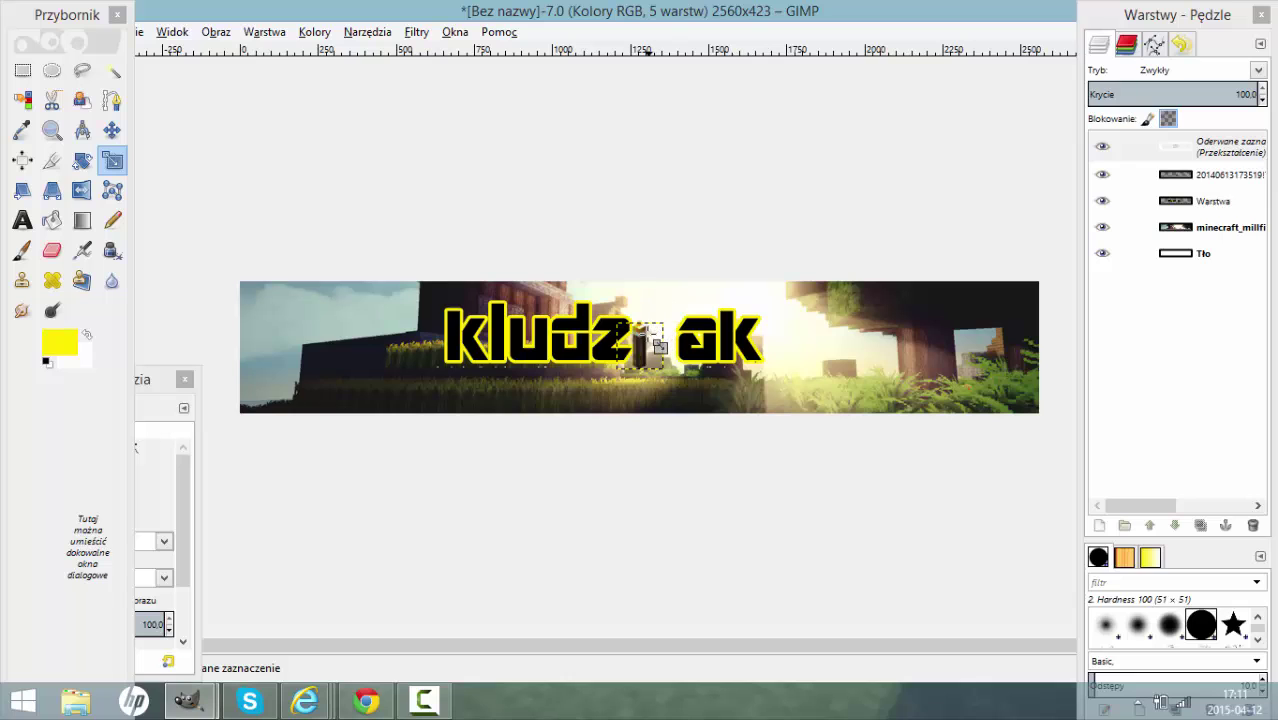
{"action": "key", "text": "ctrl+h"}
{"action": "left_click", "coordinate": [112, 161]}
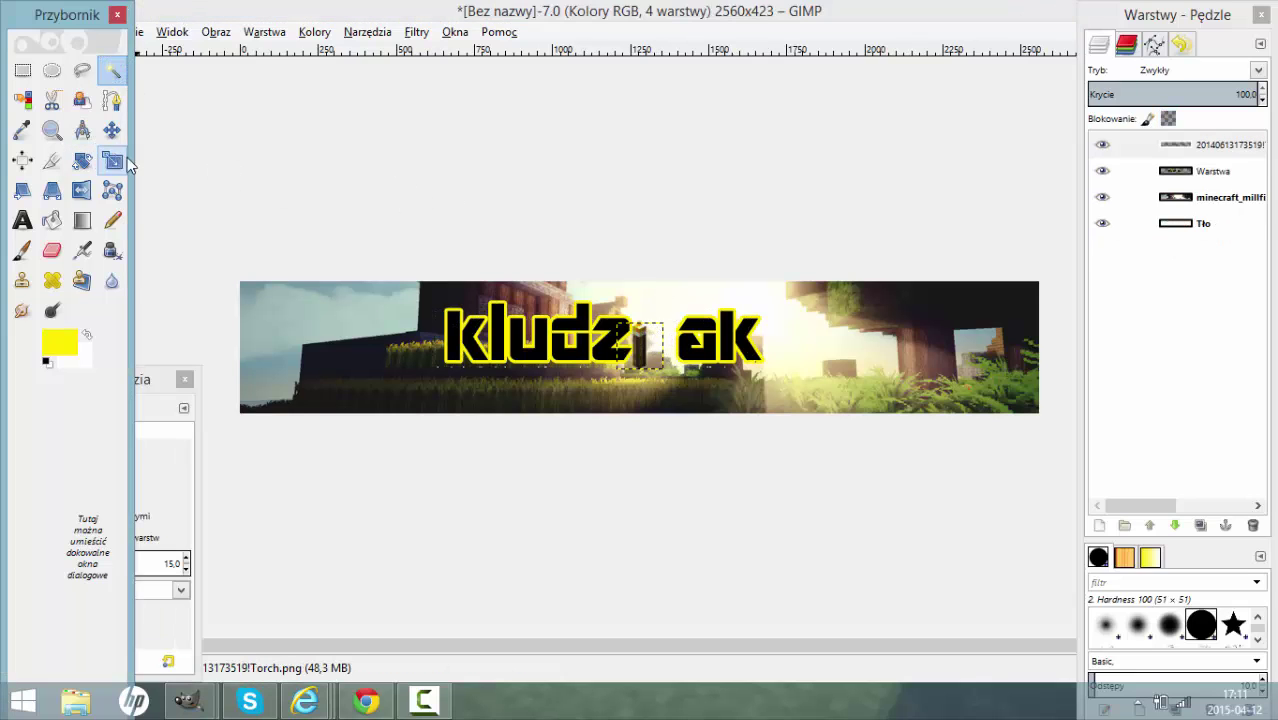
{"action": "key", "text": "Tab"}
{"action": "left_click", "coordinate": [673, 318]}
{"action": "left_click", "coordinate": [726, 615]}
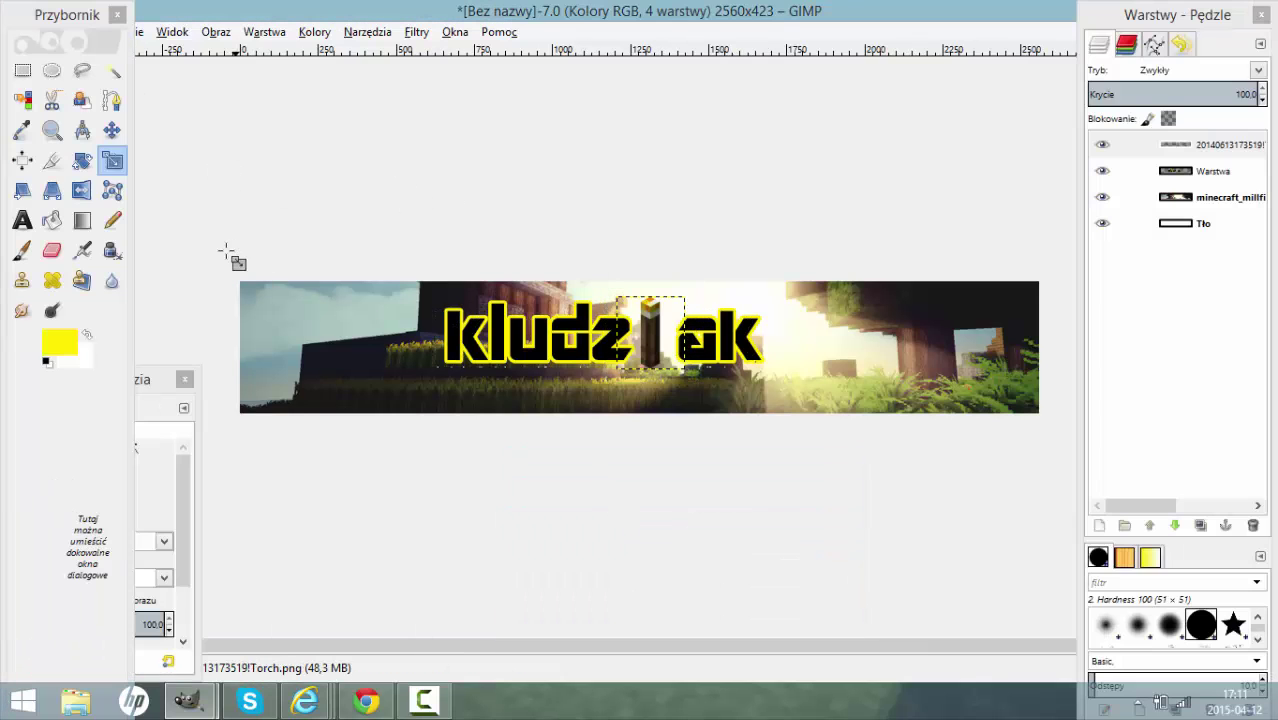
- Rotate the torch slightly clockwise and position it in the gap between "kludz" and "ak"
{"action": "left_click", "coordinate": [81, 166]}
{"action": "left_click_drag", "start_coordinate": [645, 346], "coordinate": [634, 343]}
{"action": "left_click", "coordinate": [601, 381]}
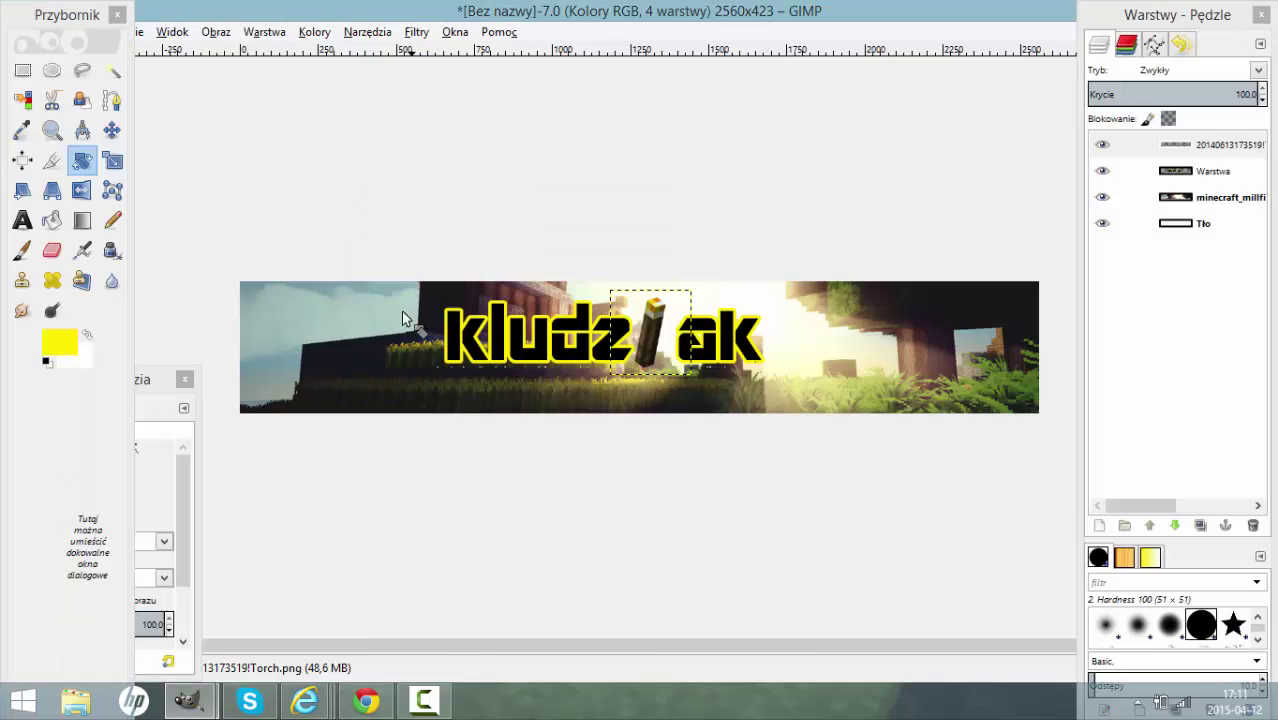
{"action": "left_click", "coordinate": [111, 130]}
{"action": "left_click", "coordinate": [650, 355]}
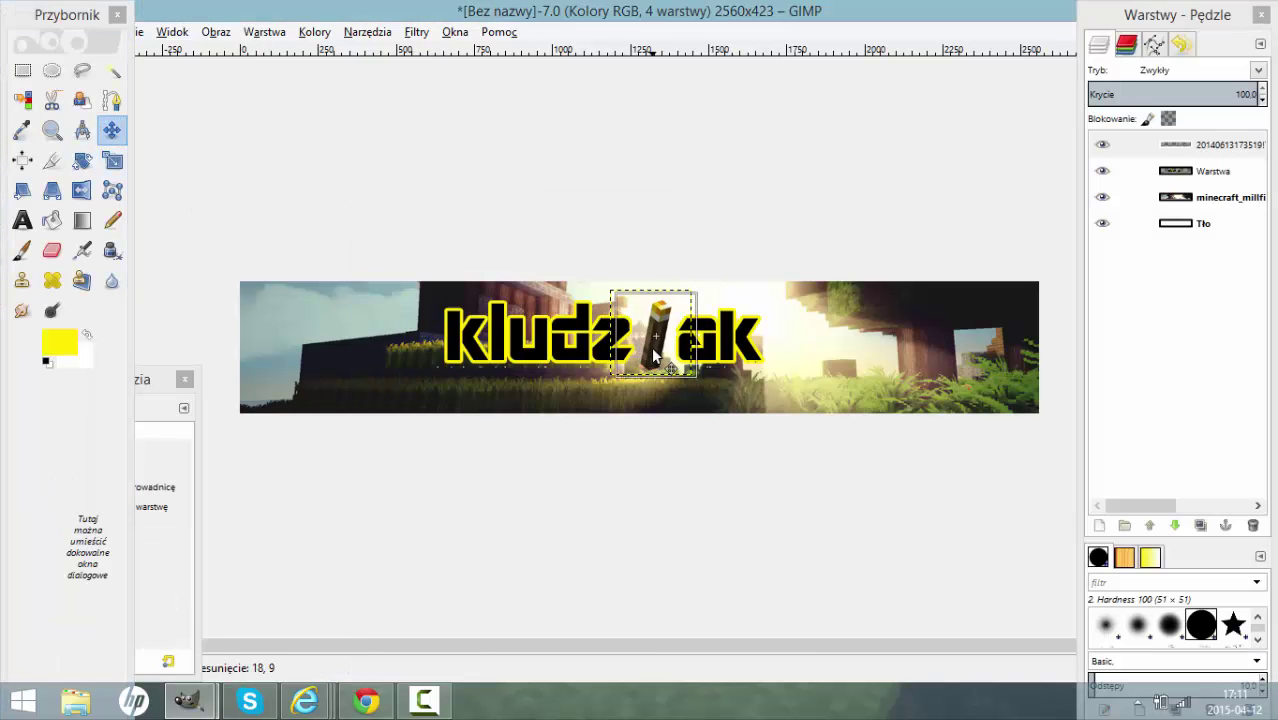
- Merge the torch layer down into the outlined title layer and nudge the combined title slightly
{"action": "right_click", "coordinate": [1218, 160]}
{"action": "left_click", "coordinate": [1060, 292]}
{"action": "left_click_drag", "start_coordinate": [582, 335], "coordinate": [584, 339]}
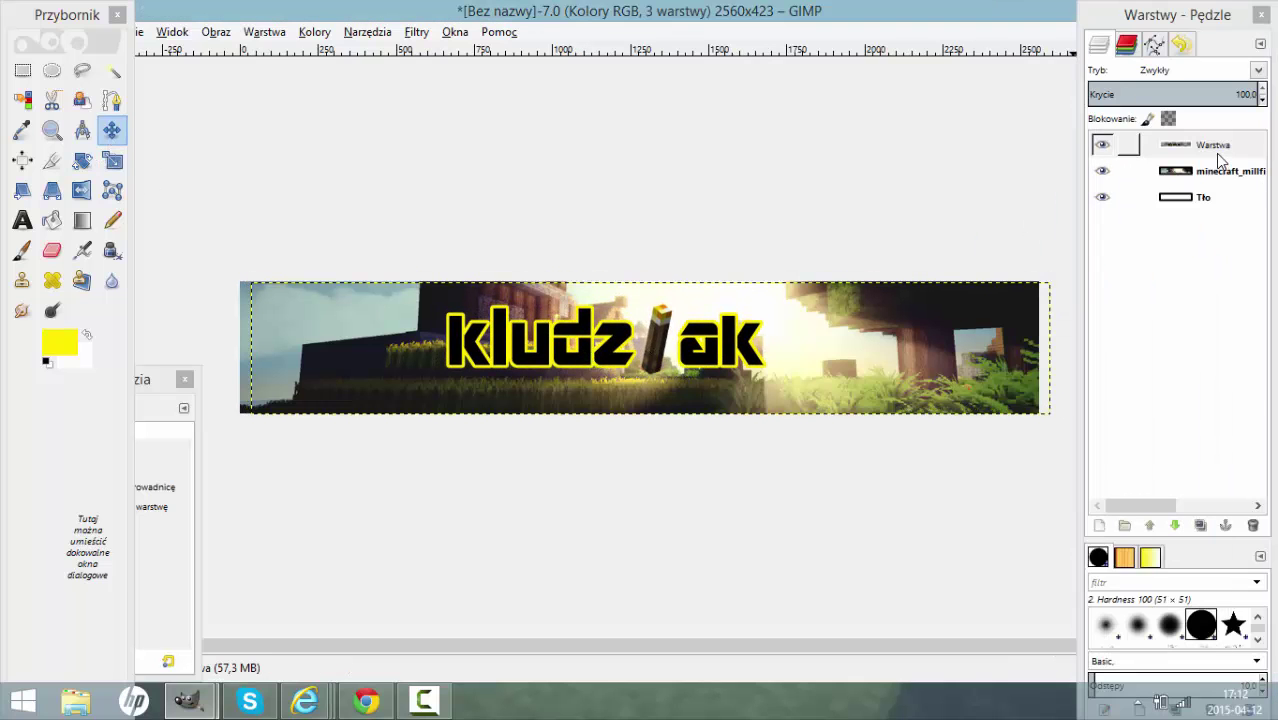
- Duplicate the merged title layer and scale the copy to 2605 × 489 px
{"action": "right_click", "coordinate": [1218, 160]}
{"action": "left_click", "coordinate": [1020, 251]}
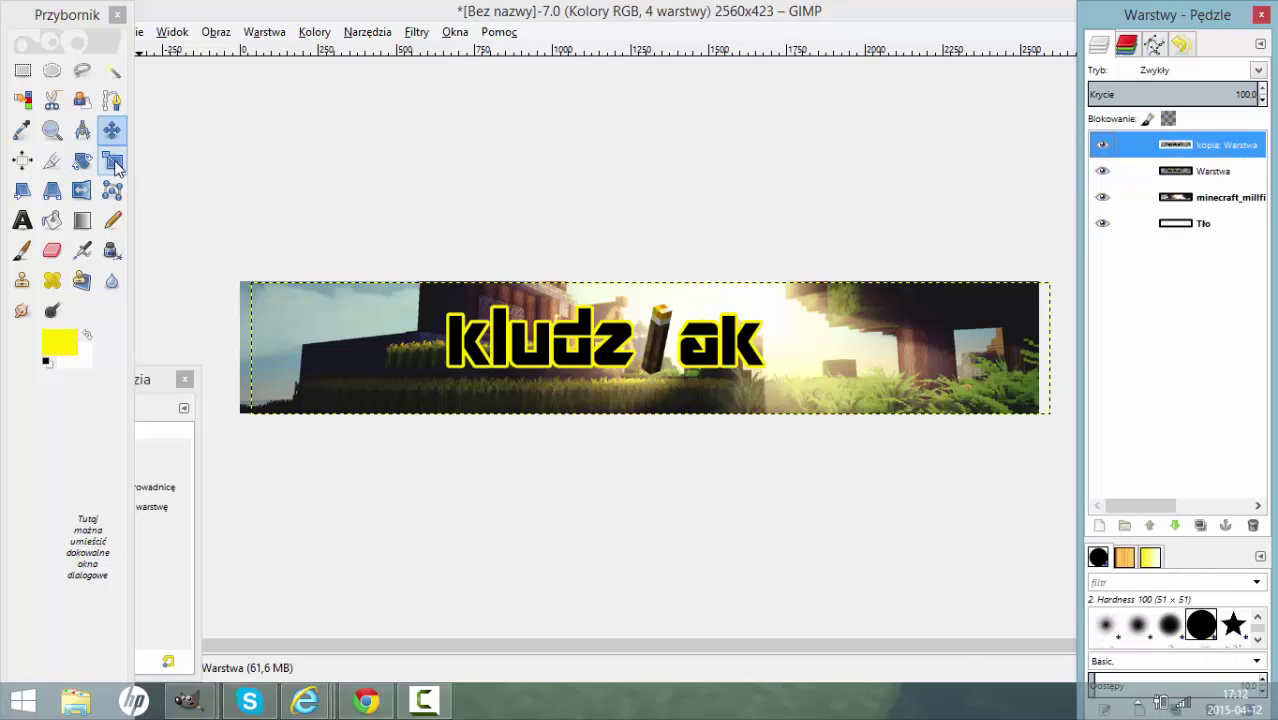
{"action": "key", "text": "Tab"}
{"action": "left_click", "coordinate": [452, 311]}
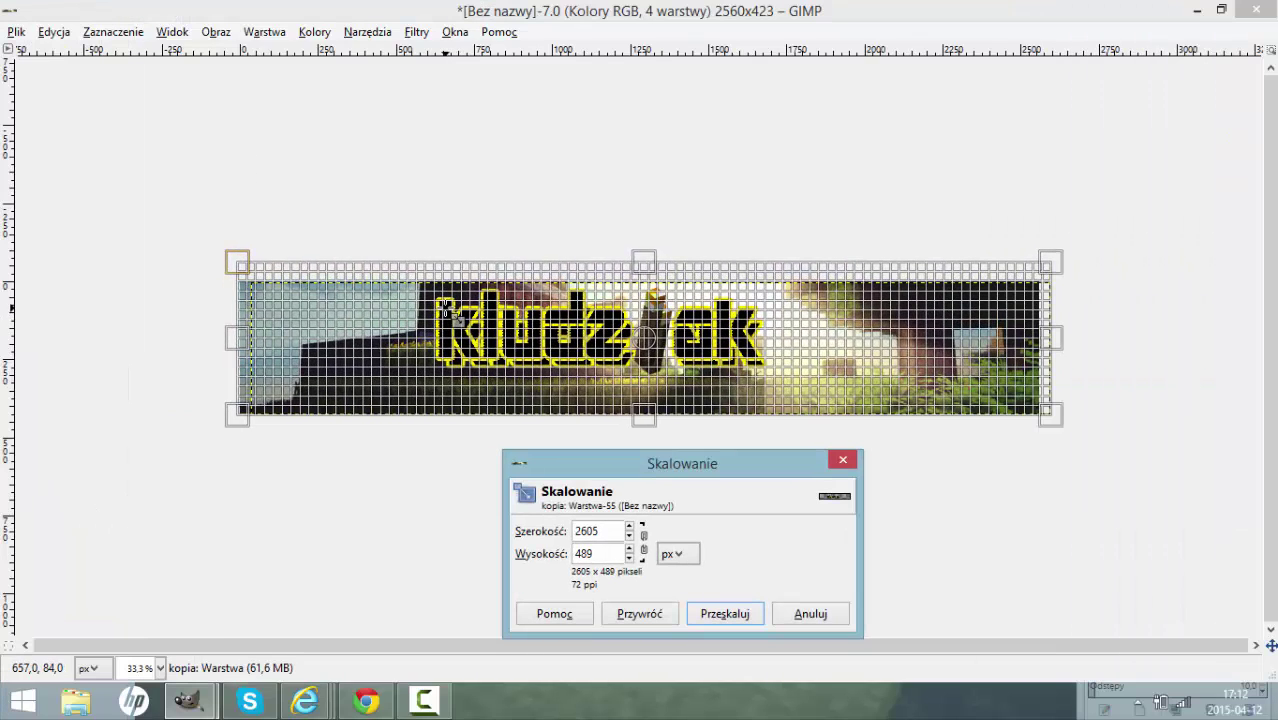
{"action": "left_click", "coordinate": [725, 613]}
- Lower the enlarged copy's opacity and raise the original title layer above it
{"action": "key", "text": "Tab"}
{"action": "left_click_drag", "start_coordinate": [1240, 94], "coordinate": [1180, 100]}
{"action": "left_click", "coordinate": [1213, 171]}
{"action": "left_click", "coordinate": [1149, 525]}
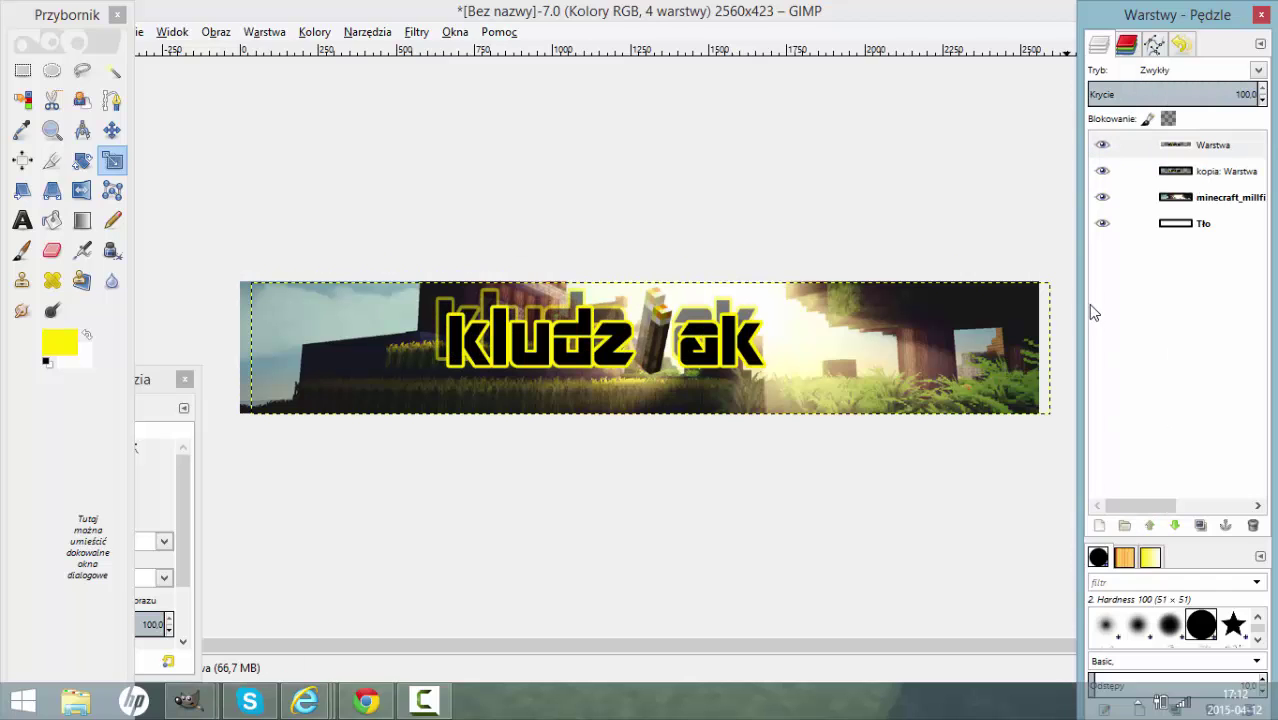
- Add a yellow subtitle reading "minecraft i wiele więcej" in a text box below the title
{"action": "key", "text": "t"}
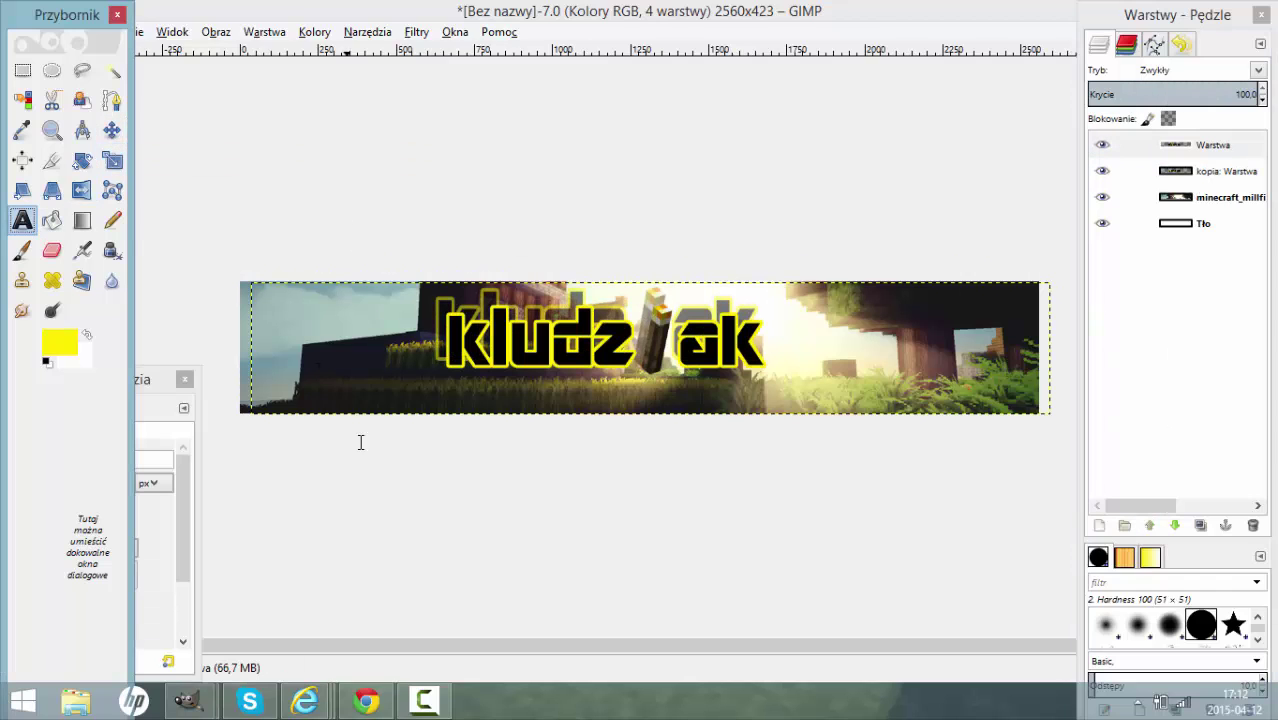
{"action": "left_click_drag", "start_coordinate": [366, 373], "coordinate": [722, 404]}
{"action": "left_click_drag", "start_coordinate": [838, 422], "coordinate": [838, 422]}
{"action": "type", "text": "mi"}
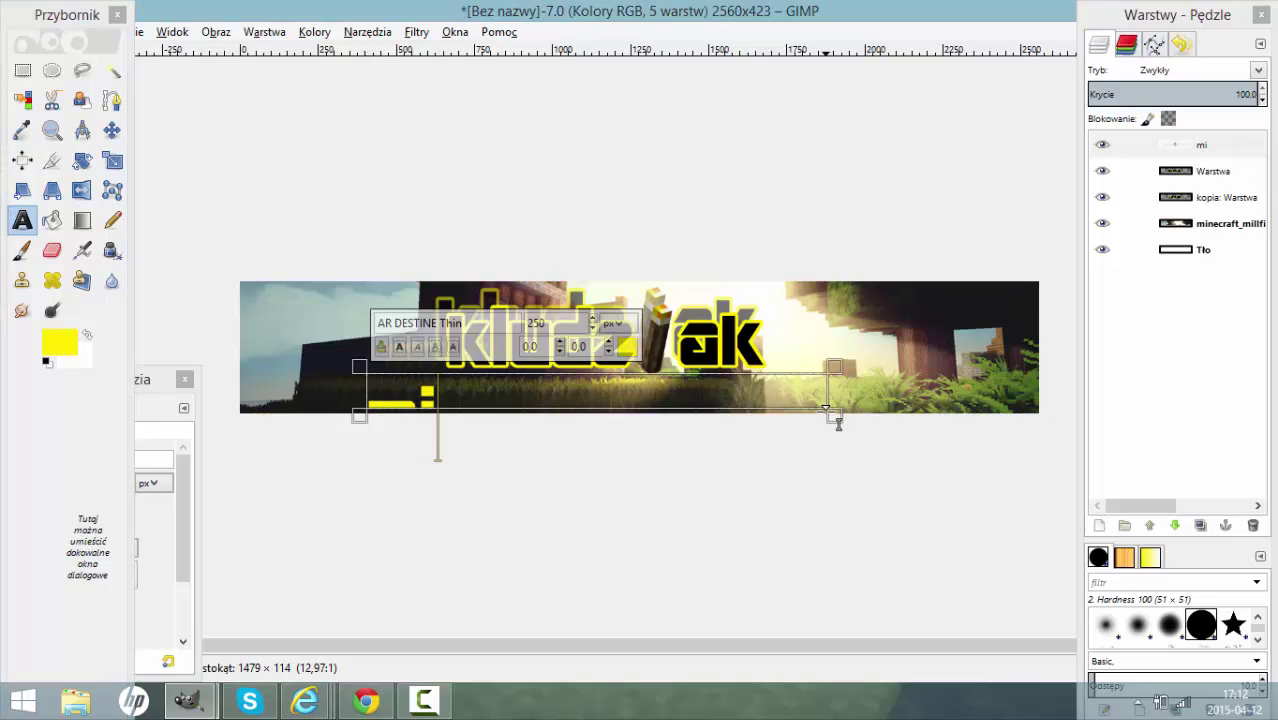
{"action": "type", "text": "necraft i wiele"}
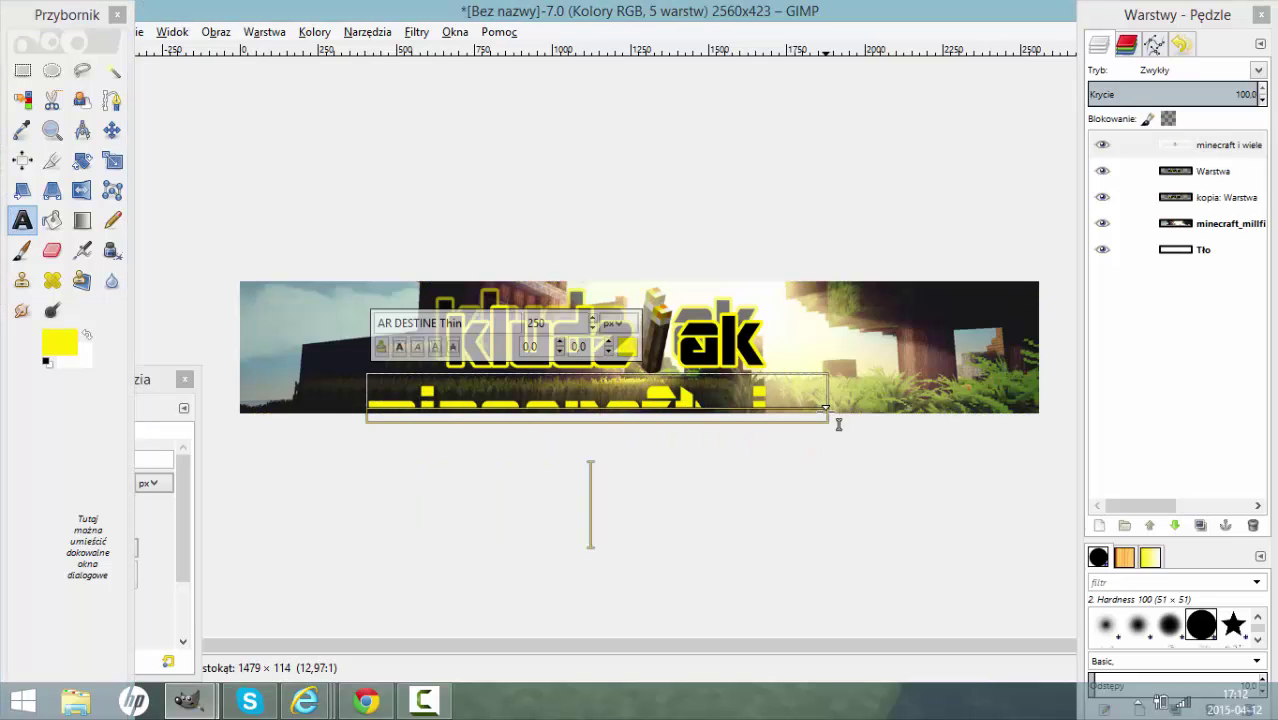
- Set the subtitle's font size to 70 px and move it rightwards beneath the end of the title
{"action": "left_click", "coordinate": [185, 462]}
{"action": "left_click", "coordinate": [128, 488]}
{"action": "left_click_drag", "start_coordinate": [127, 488], "coordinate": [127, 480]}
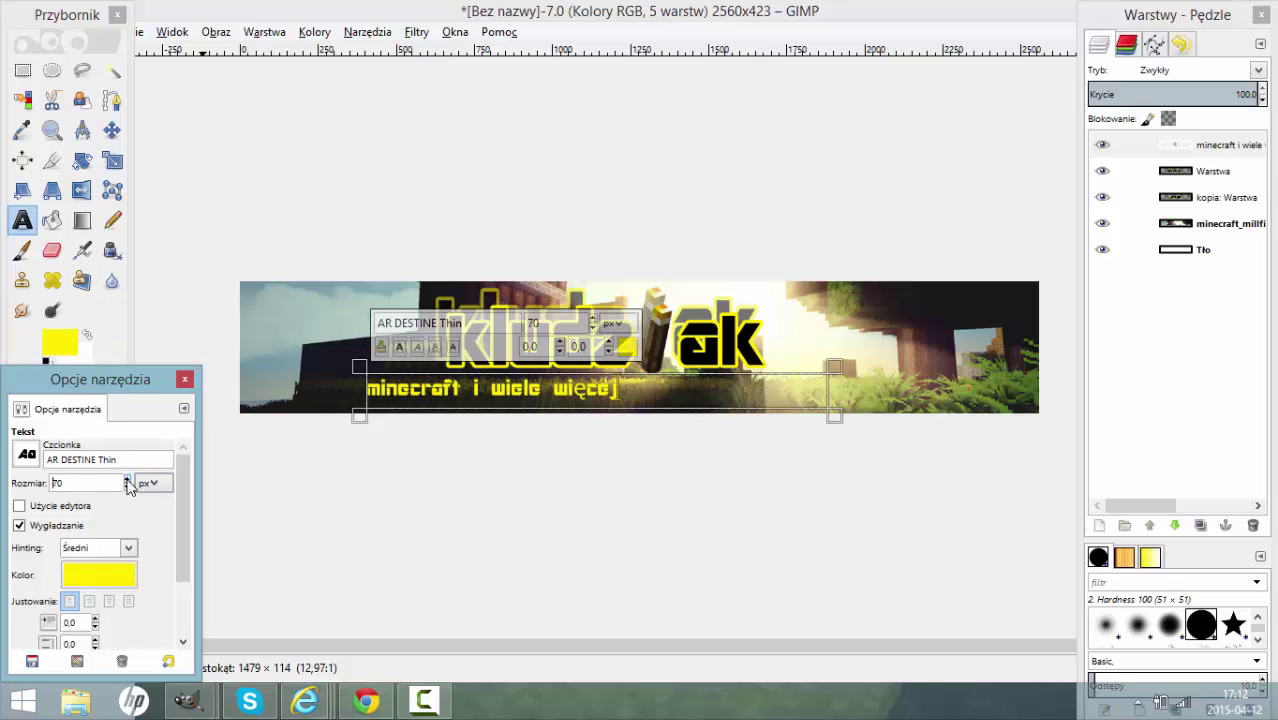
{"action": "left_click", "coordinate": [108, 133]}
{"action": "left_click_drag", "start_coordinate": [508, 393], "coordinate": [751, 395]}
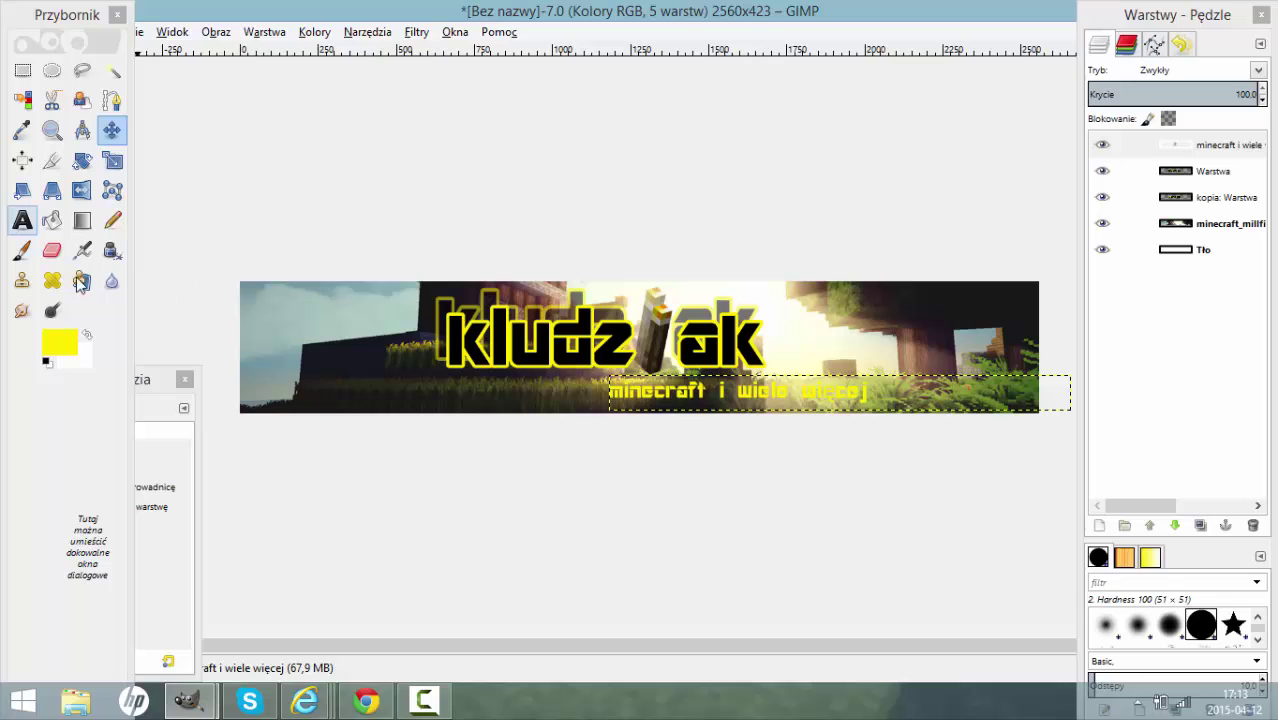
- Set the foreground colour to black, select the subtitle's letters from their alpha, and paint them black
{"action": "left_click", "coordinate": [23, 252]}
{"action": "left_click", "coordinate": [62, 345]}
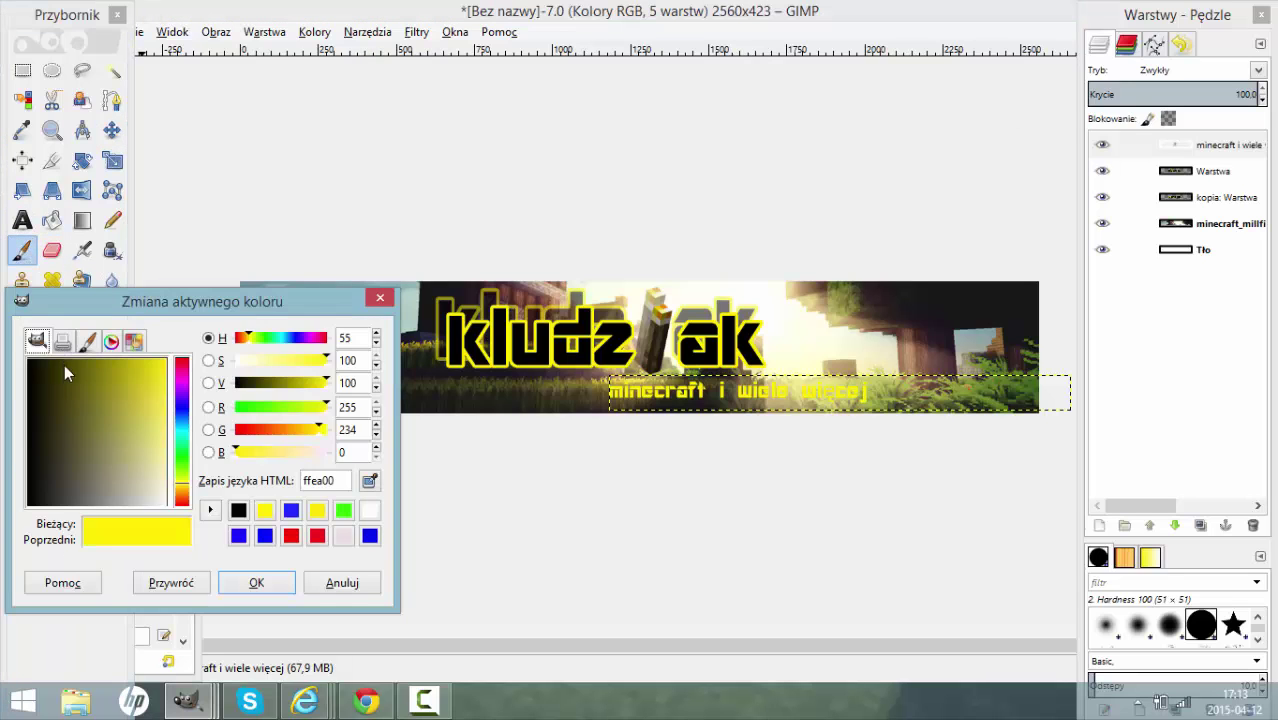
{"action": "left_click", "coordinate": [211, 506]}
{"action": "left_click", "coordinate": [258, 580]}
{"action": "right_click", "coordinate": [1225, 148]}
{"action": "left_click", "coordinate": [1075, 556]}
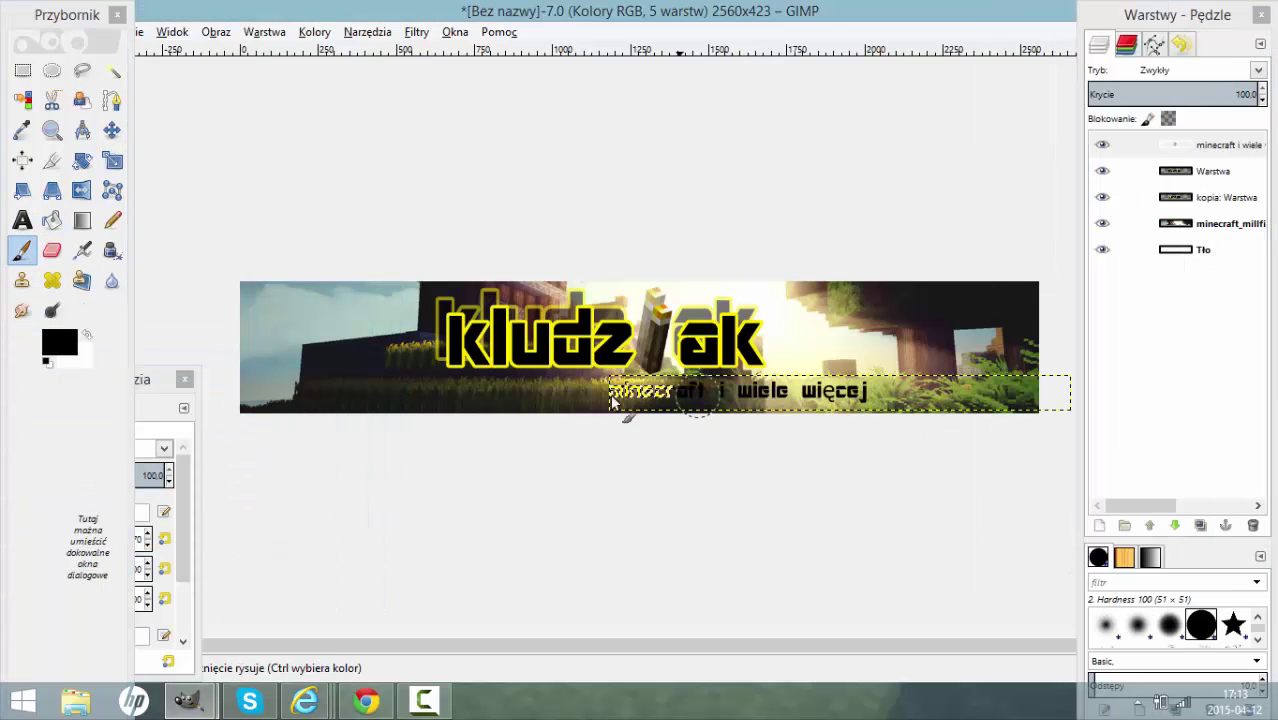
- Add a new layer beneath the subtitle layer and grow the subtitle's letter selection
{"action": "left_click", "coordinate": [1099, 525]}
{"action": "left_click", "coordinate": [165, 323]}
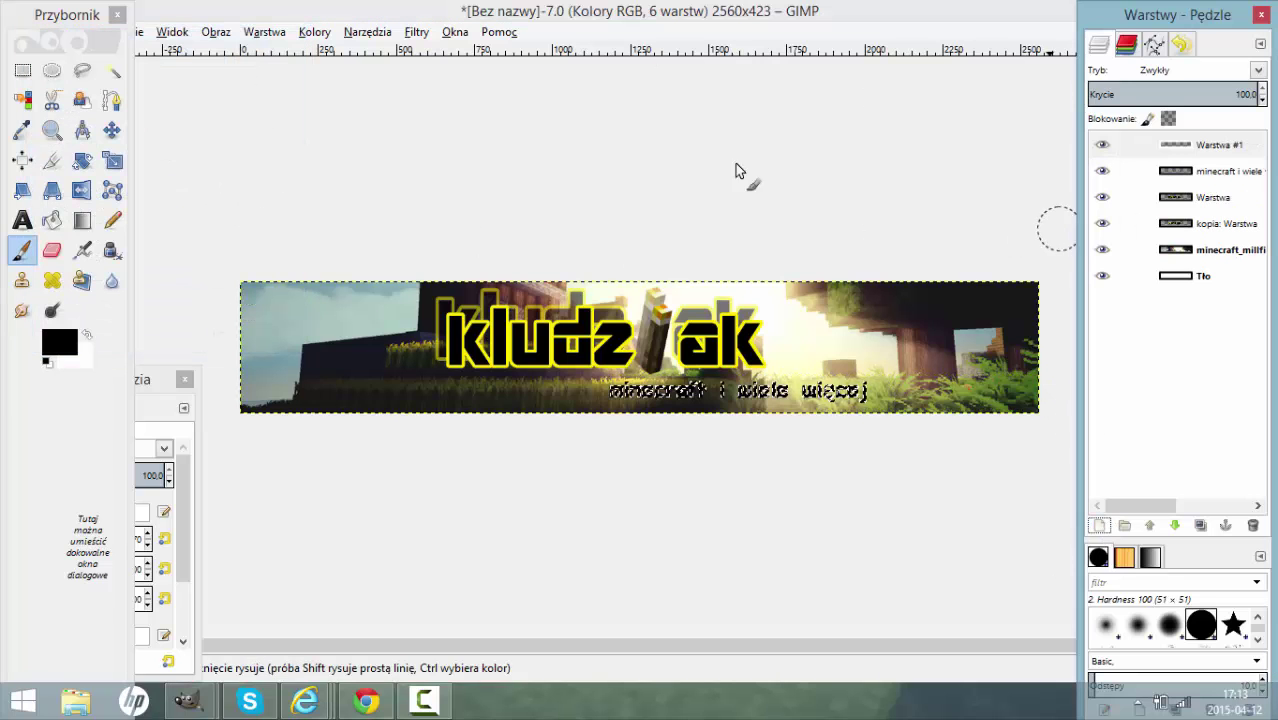
{"action": "left_click", "coordinate": [140, 33]}
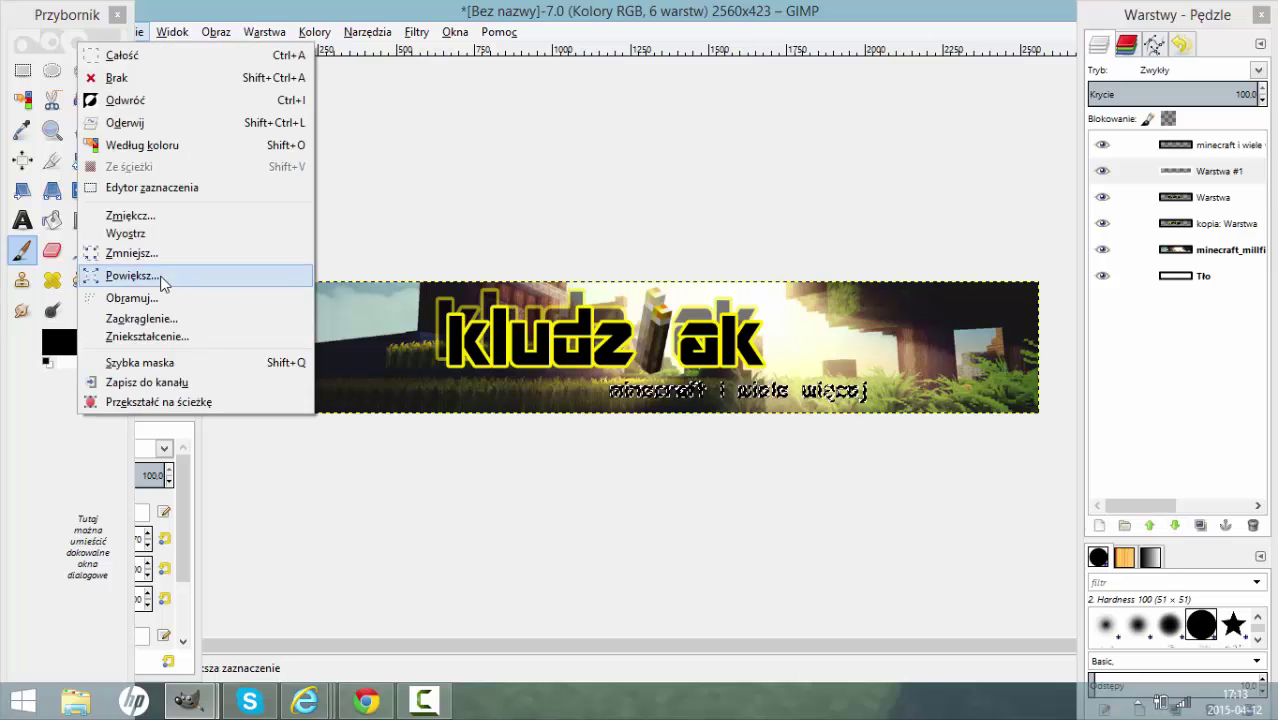
{"action": "left_click", "coordinate": [163, 283]}
{"action": "left_click", "coordinate": [222, 186]}
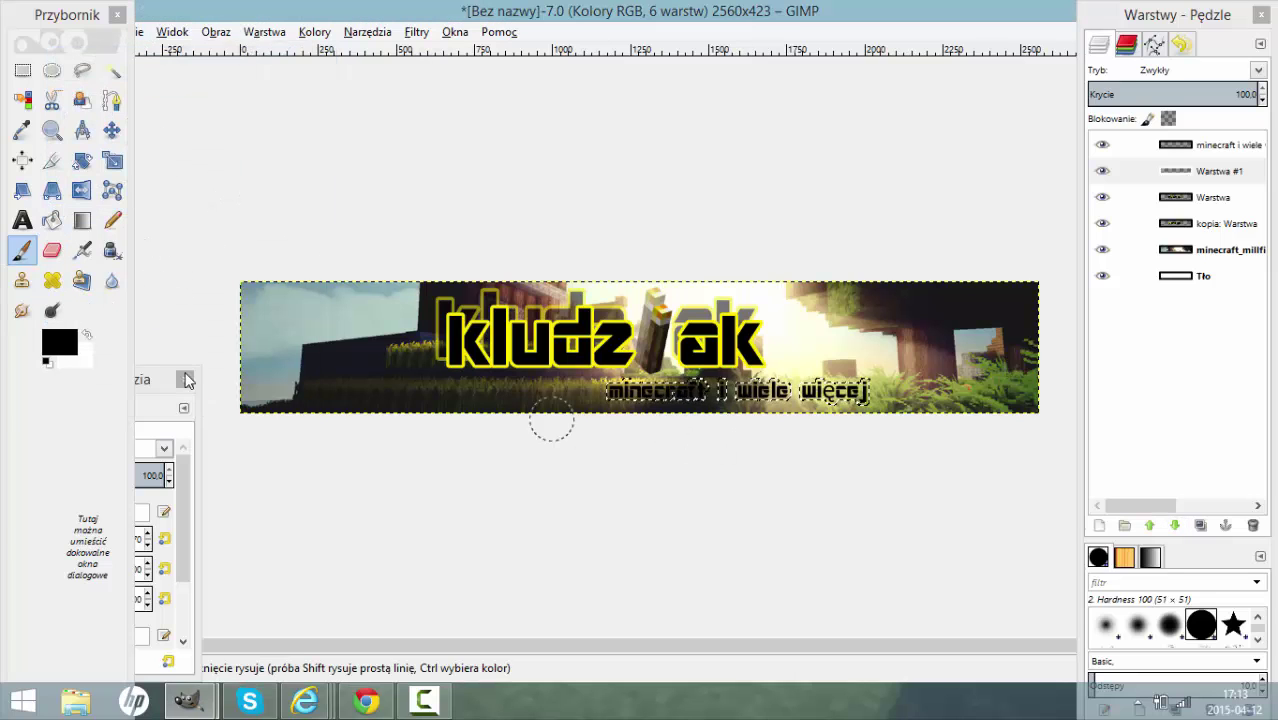
- Set the foreground colour to yellow f6ff00 and paint the grown selection beneath the subtitle as its outline
{"action": "left_click", "coordinate": [59, 342]}
{"action": "left_click", "coordinate": [183, 488]}
{"action": "left_click", "coordinate": [264, 510]}
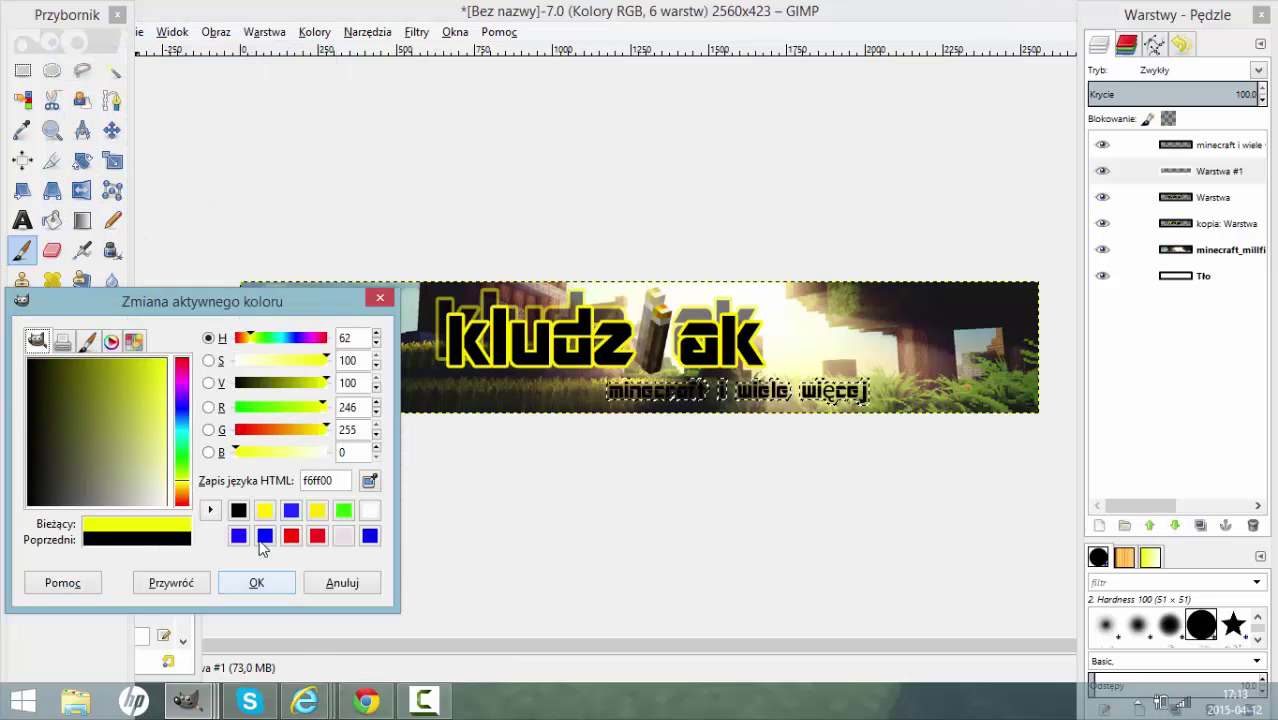
{"action": "left_click", "coordinate": [256, 582]}
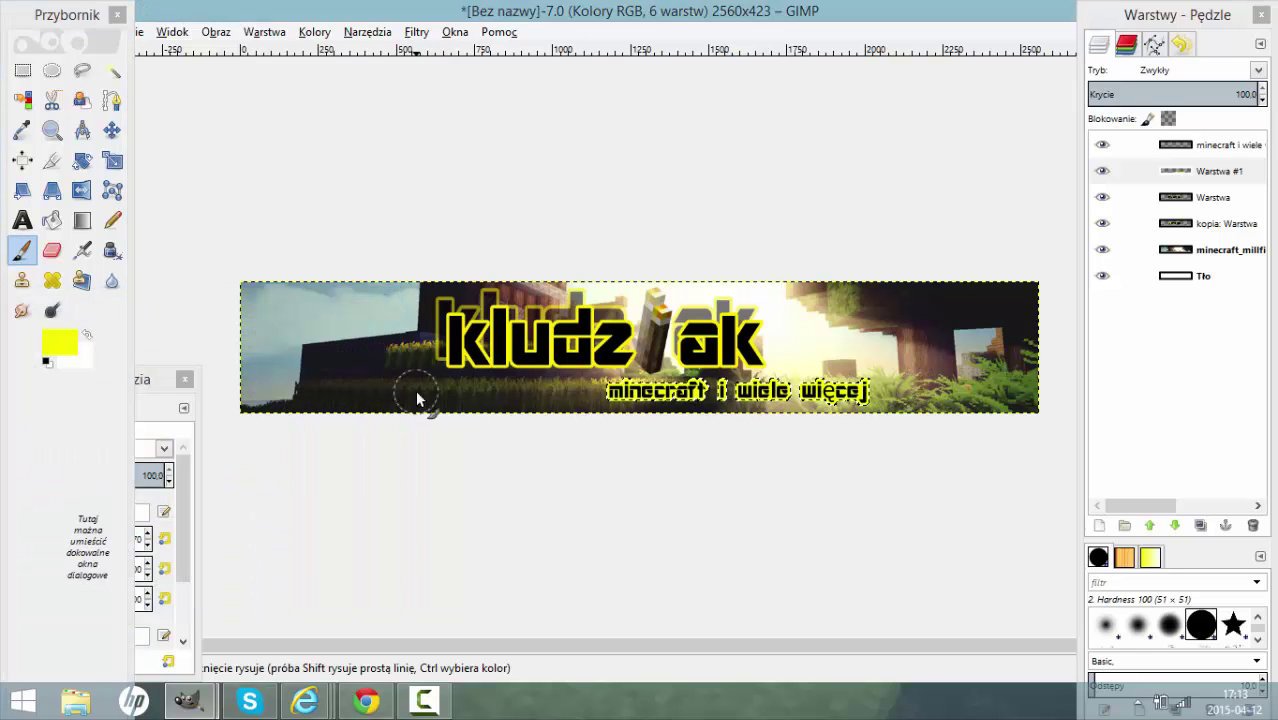
- Merge the subtitle layer down into its yellow outline layer and move the combined subtitle slightly to the right
{"action": "left_click", "coordinate": [111, 130]}
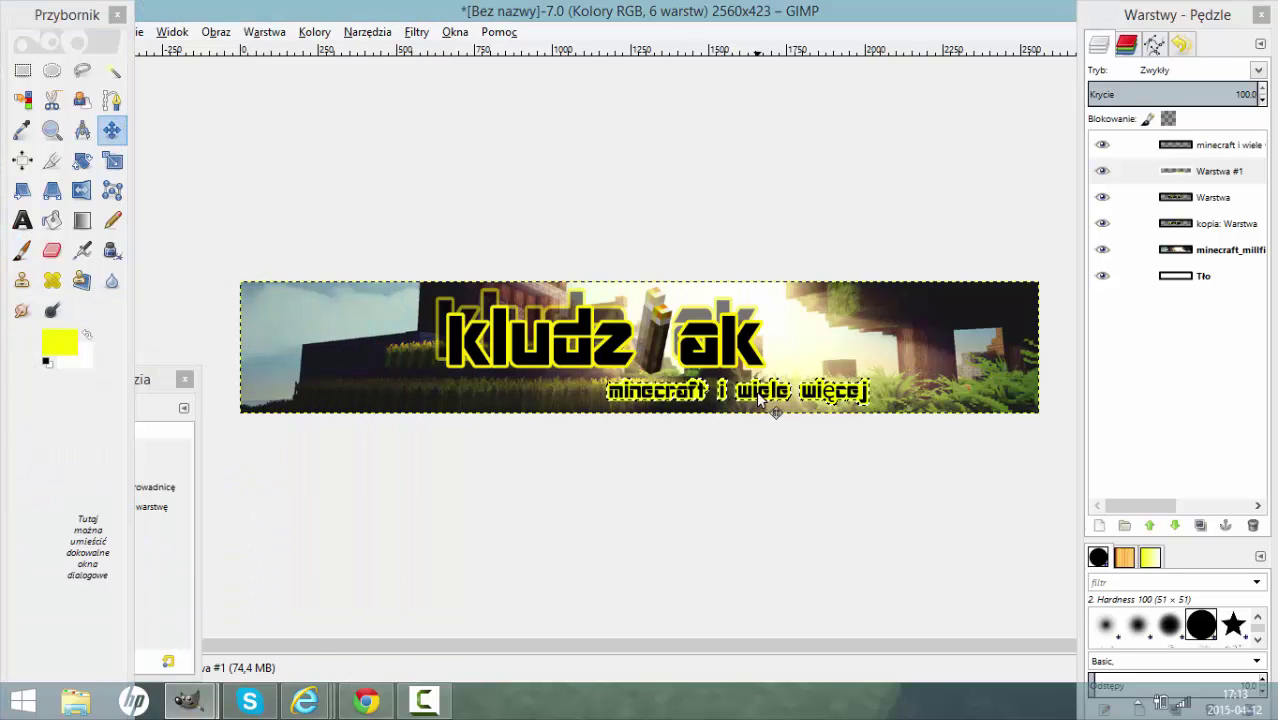
{"action": "left_click_drag", "start_coordinate": [758, 392], "coordinate": [765, 391]}
{"action": "key", "text": "ctrl+z"}
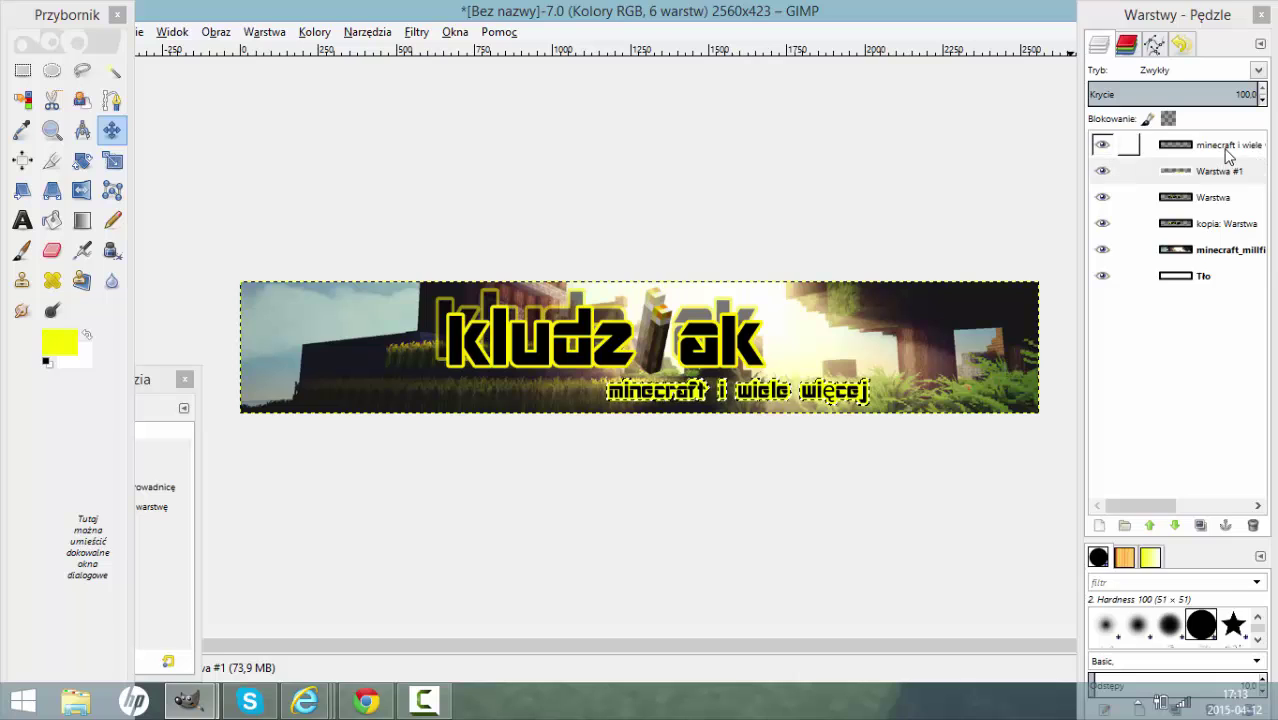
{"action": "right_click", "coordinate": [1228, 155]}
{"action": "left_click", "coordinate": [1030, 302]}
{"action": "left_click_drag", "start_coordinate": [733, 395], "coordinate": [772, 400]}
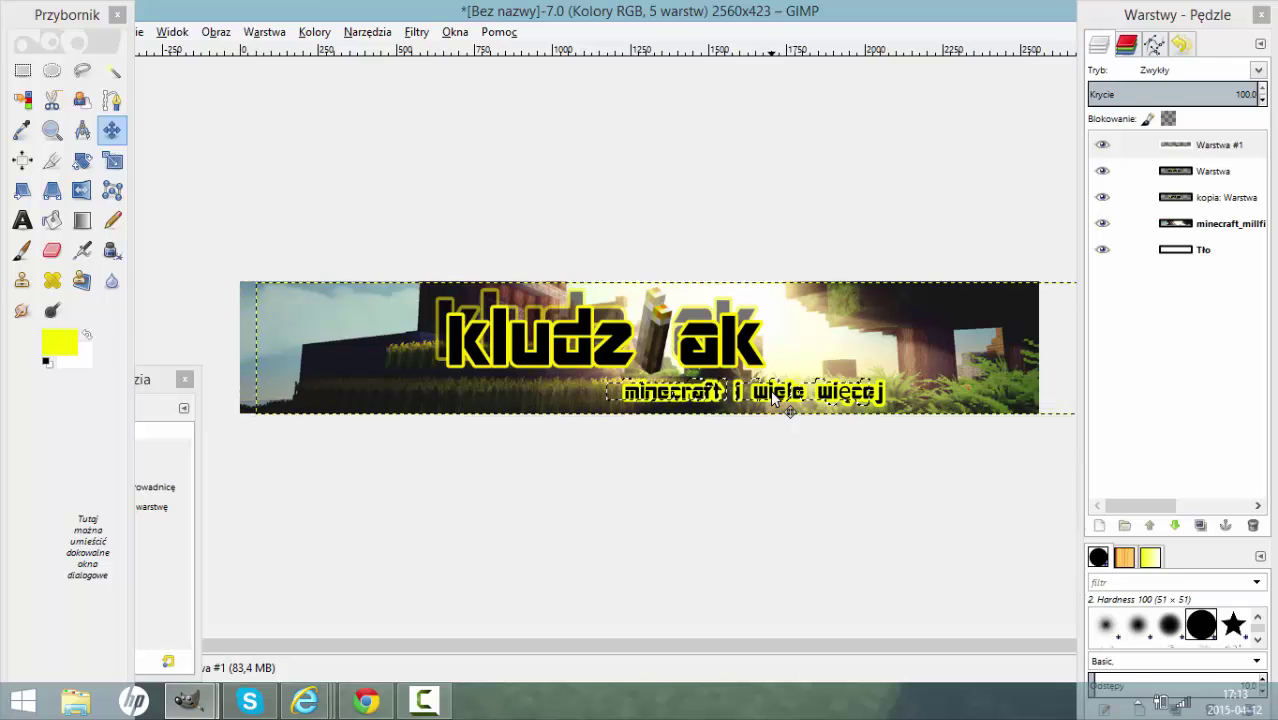
{"action": "left_click", "coordinate": [113, 73]}
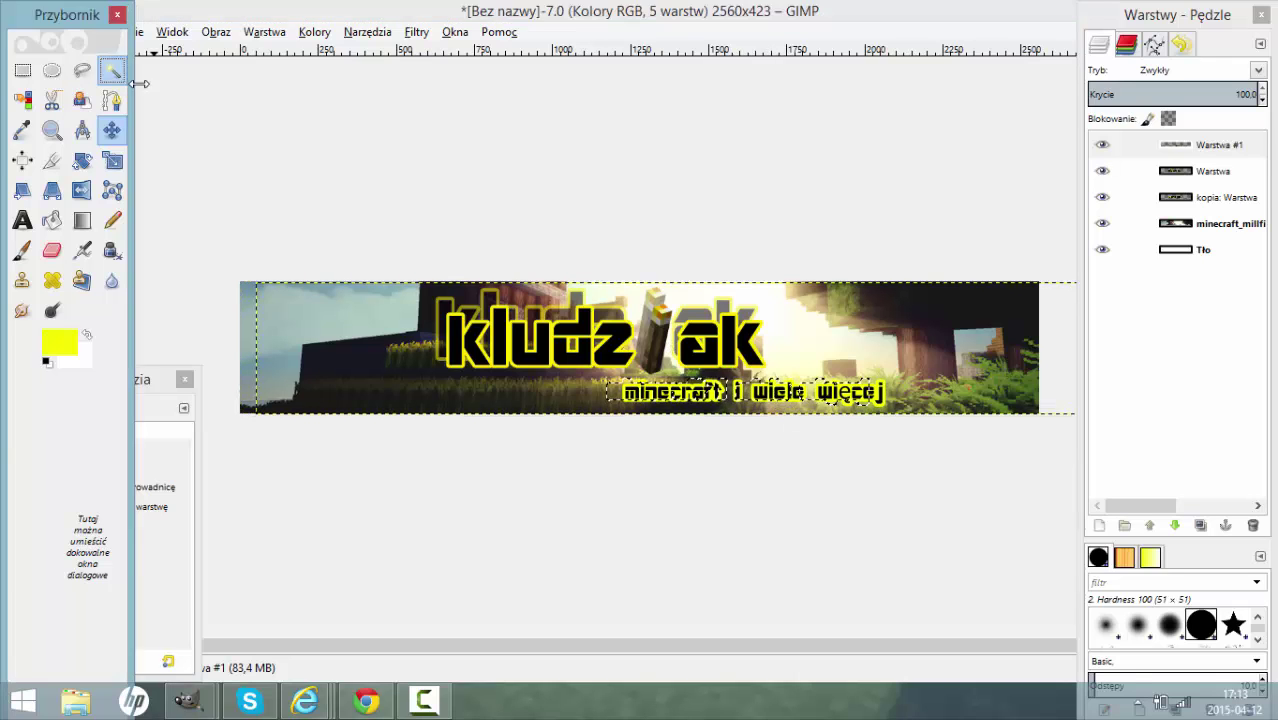
- Switch to Chrome, open the red TNT block with the beige band in the image results, and save it to the desktop
{"action": "double_click", "coordinate": [770, 20]}
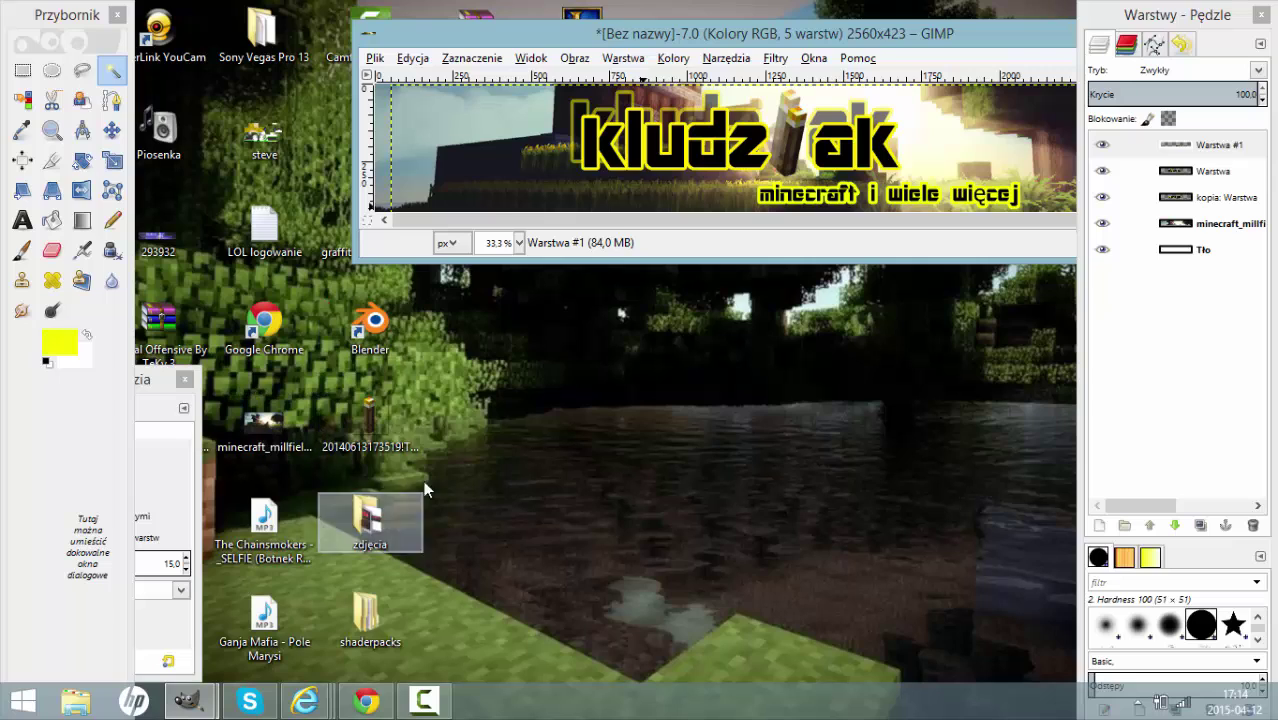
{"action": "left_click_drag", "start_coordinate": [842, 38], "coordinate": [580, 44]}
{"action": "left_click", "coordinate": [842, 42]}
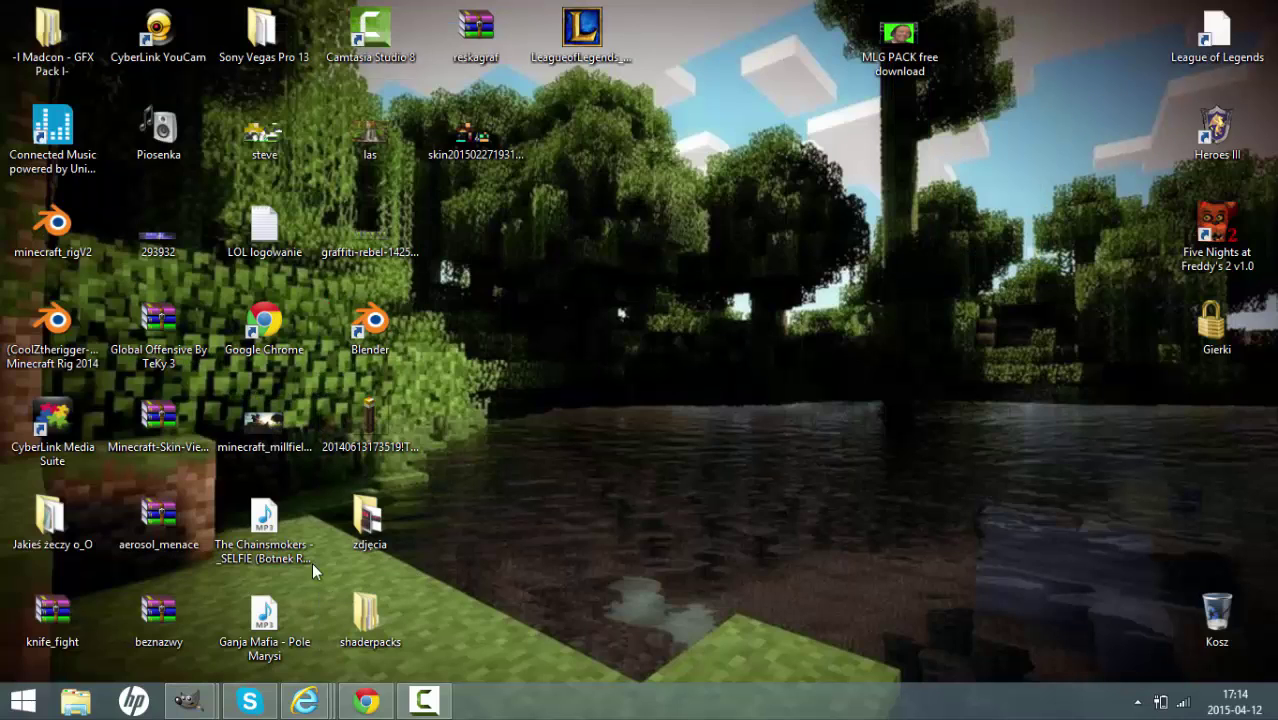
{"action": "left_click", "coordinate": [367, 702]}
{"action": "left_click", "coordinate": [1037, 55]}
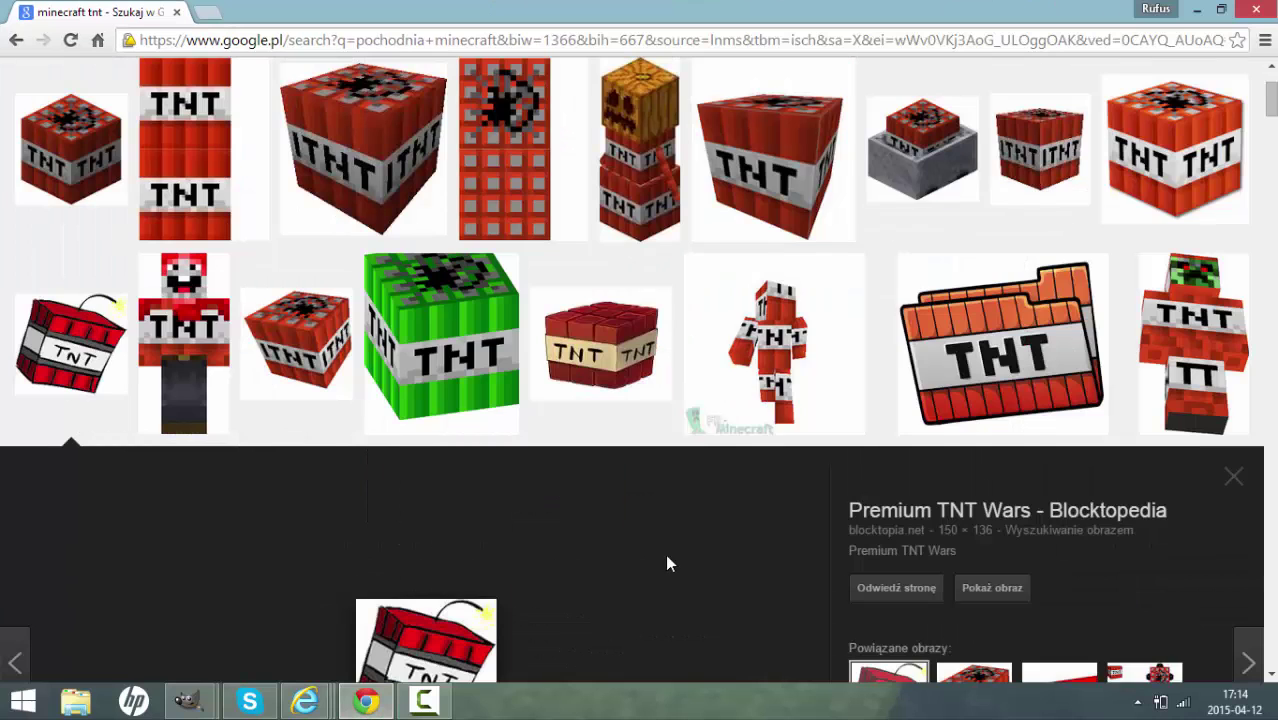
{"action": "scroll", "coordinate": [650, 500], "scroll_direction": "down", "scroll_amount": 1}
{"action": "left_click", "coordinate": [600, 262]}
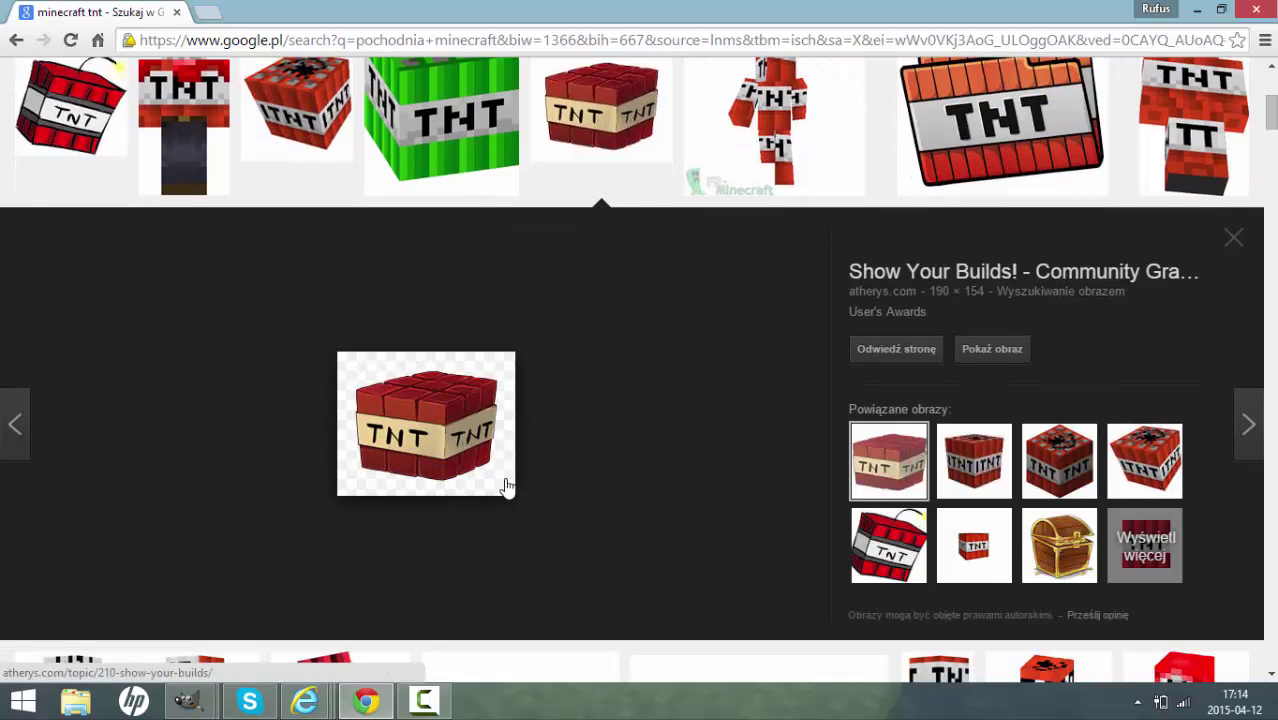
{"action": "left_click", "coordinate": [1221, 9]}
{"action": "left_click_drag", "start_coordinate": [910, 480], "coordinate": [1111, 520]}
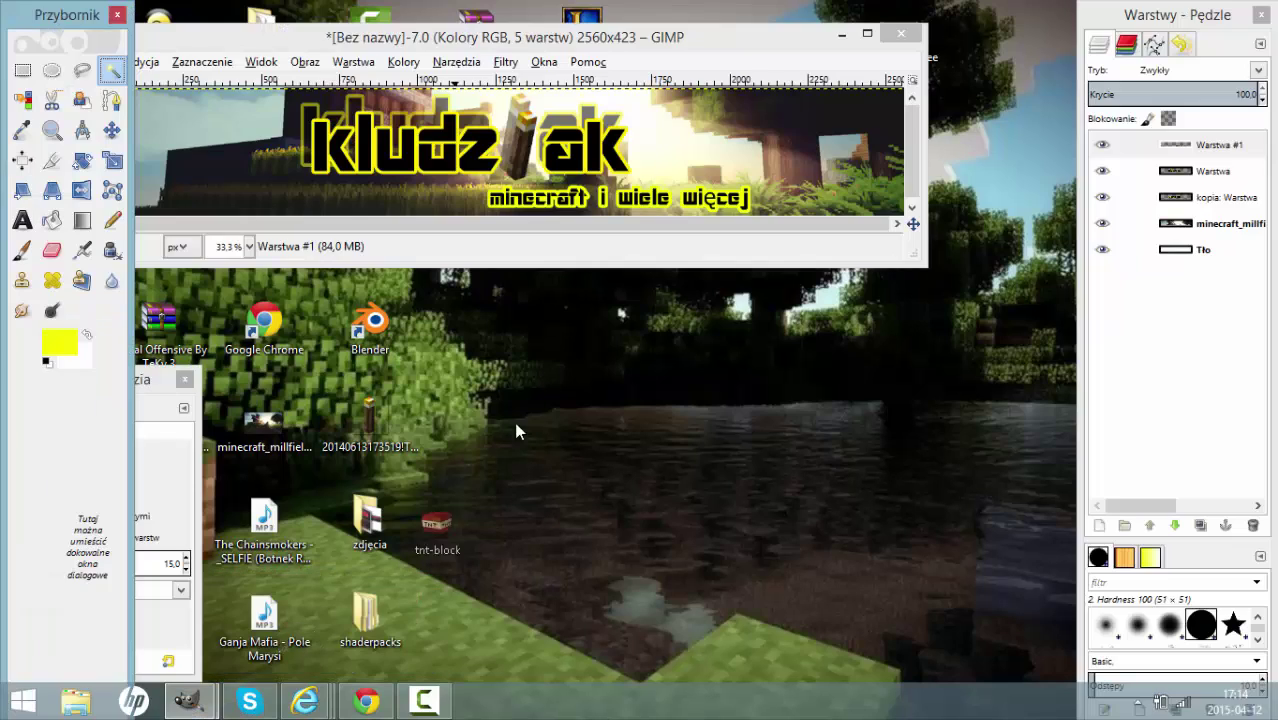
- Add the tnt-block image from the desktop as a layer, enlarge it, and place it over the end of the title
{"action": "left_click_drag", "start_coordinate": [437, 525], "coordinate": [560, 160]}
{"action": "left_click", "coordinate": [867, 33]}
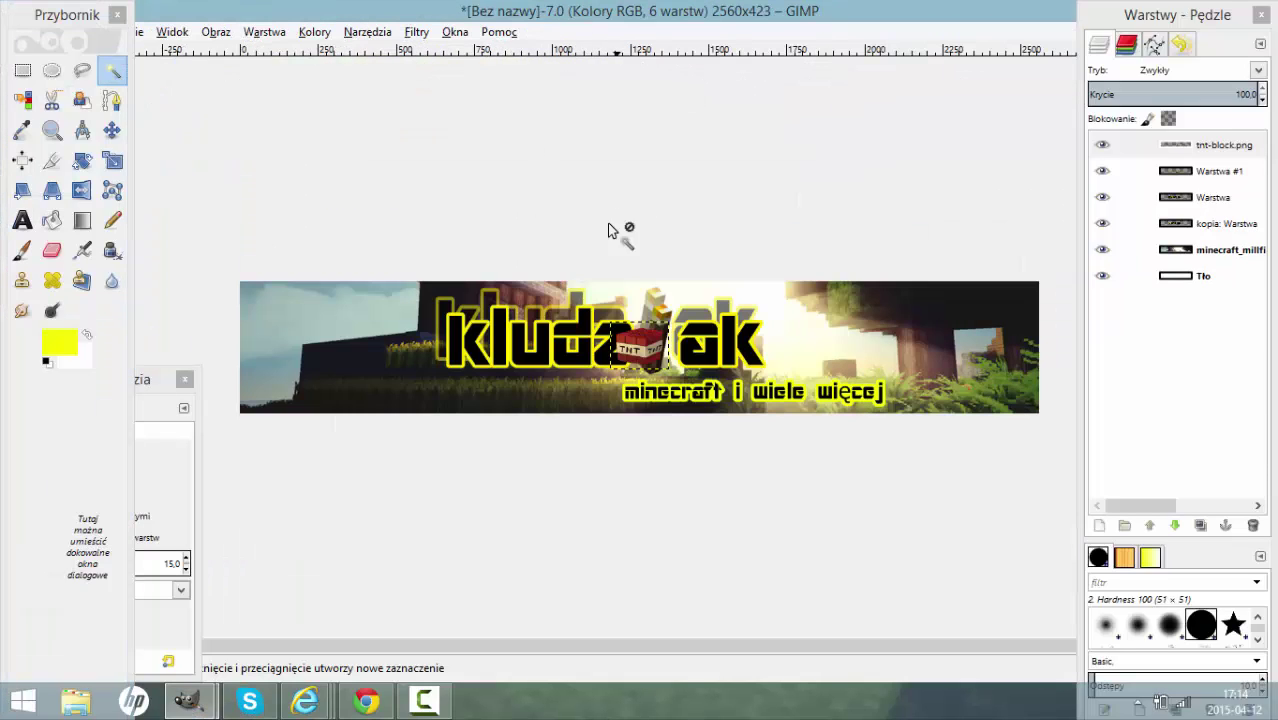
{"action": "left_click", "coordinate": [112, 164]}
{"action": "left_click_drag", "start_coordinate": [632, 344], "coordinate": [770, 360]}
{"action": "left_click", "coordinate": [718, 613]}
- Lower the TNT layer to just above the minecraft background layer and shift it slightly left behind the title's last letter
{"action": "left_click", "coordinate": [112, 131]}
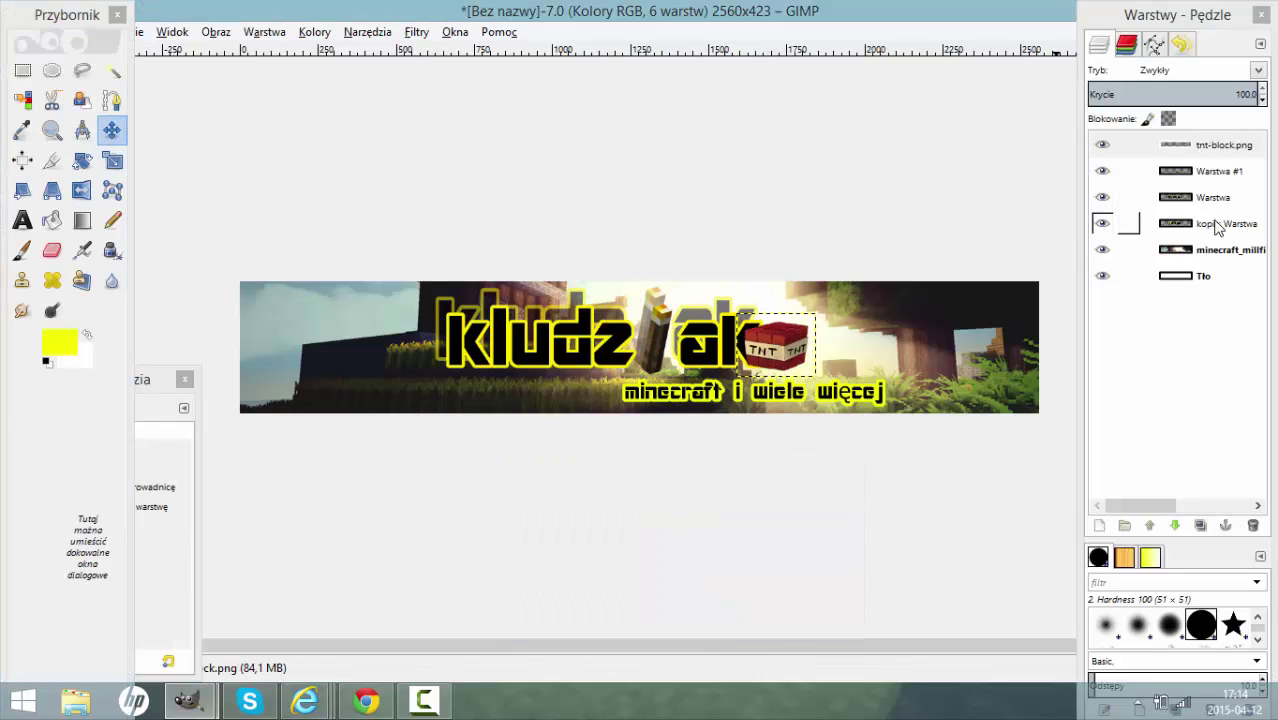
{"action": "left_click", "coordinate": [1175, 525]}
{"action": "left_click", "coordinate": [1175, 525]}
{"action": "left_click", "coordinate": [1175, 525]}
{"action": "left_click", "coordinate": [1175, 525]}
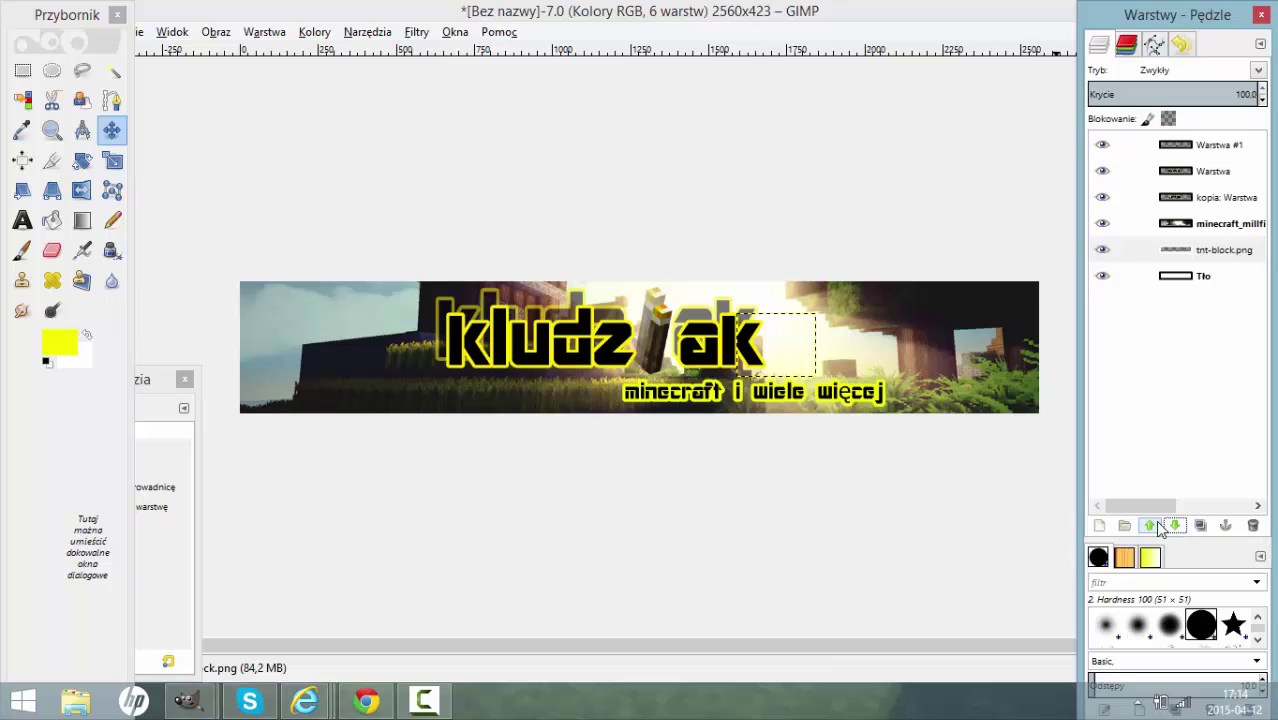
{"action": "left_click", "coordinate": [1152, 525]}
{"action": "left_click_drag", "start_coordinate": [795, 347], "coordinate": [788, 350]}
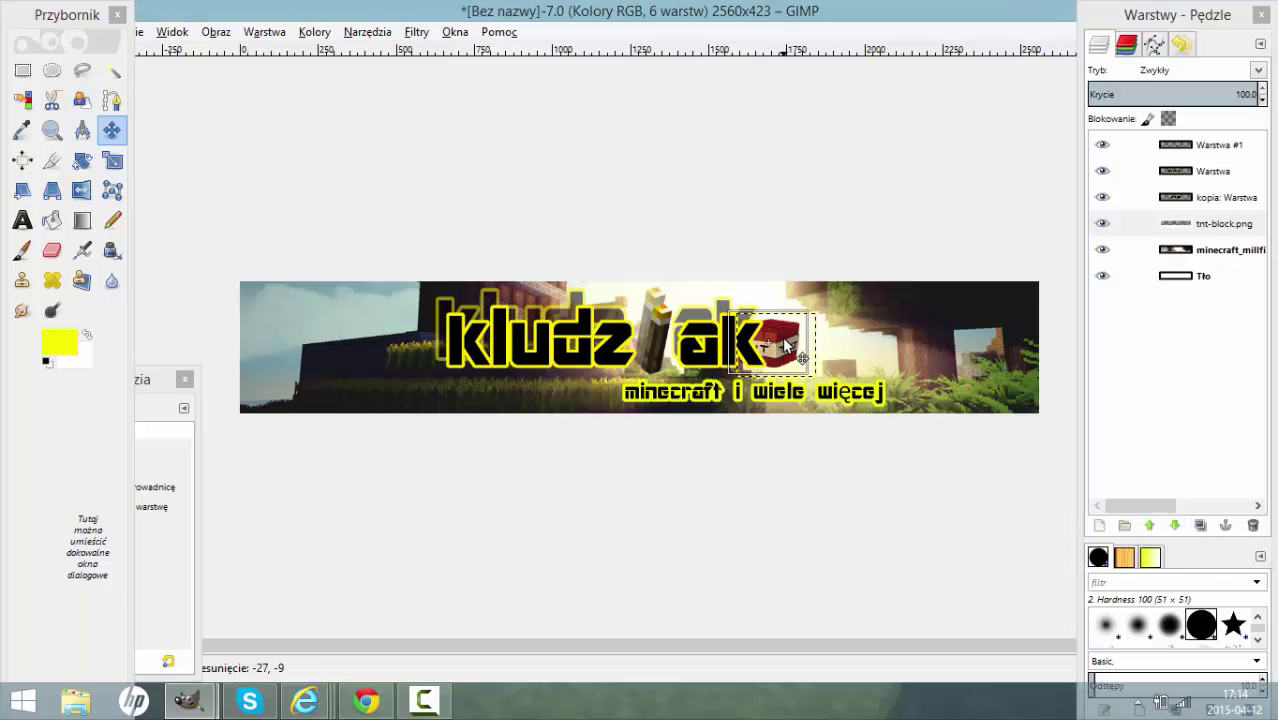
- Duplicate the TNT layer and place the copy below the torch, behind the start of the subtitle
{"action": "right_click", "coordinate": [1231, 232]}
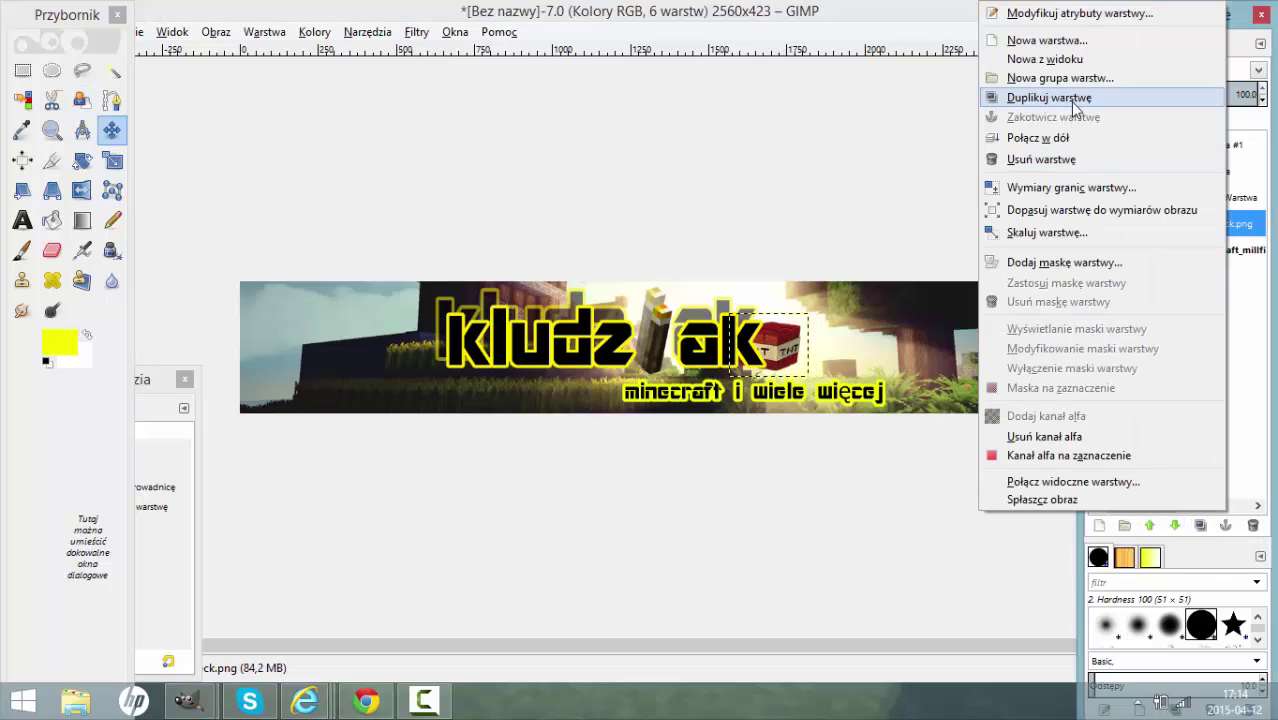
{"action": "left_click", "coordinate": [1050, 94]}
{"action": "left_click_drag", "start_coordinate": [790, 351], "coordinate": [537, 328]}
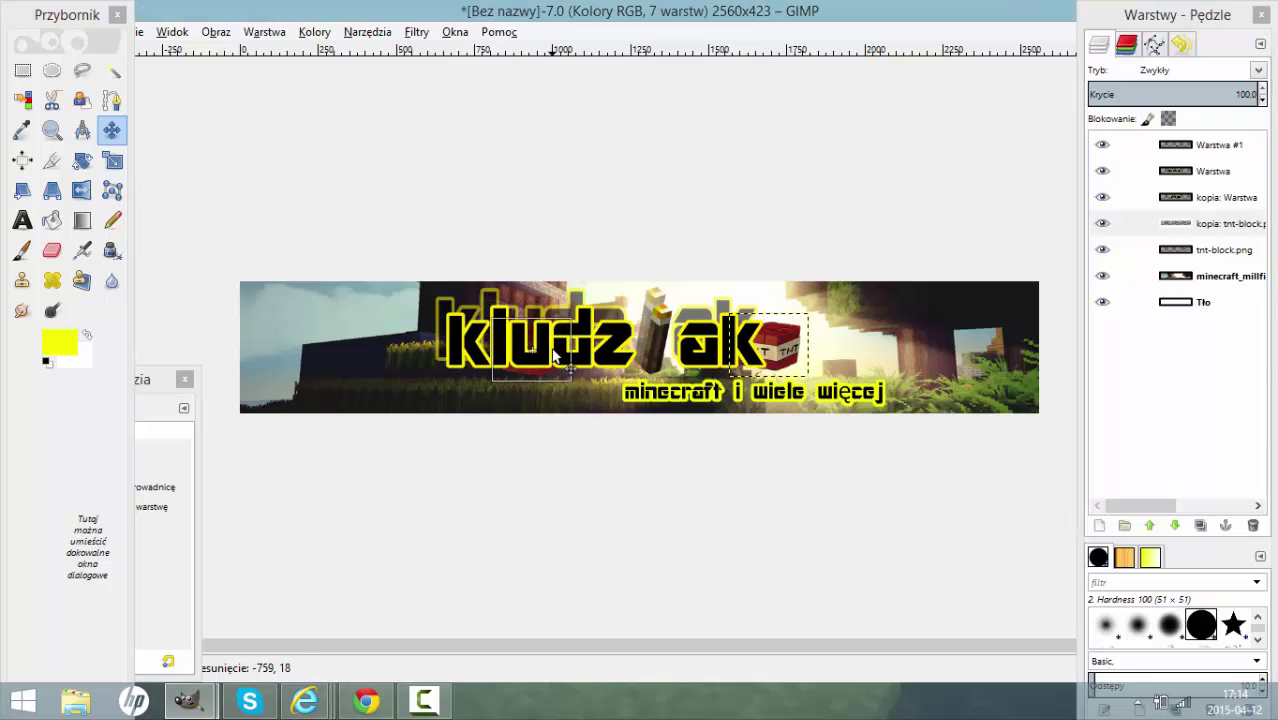
{"action": "left_click_drag", "start_coordinate": [640, 370], "coordinate": [627, 392]}
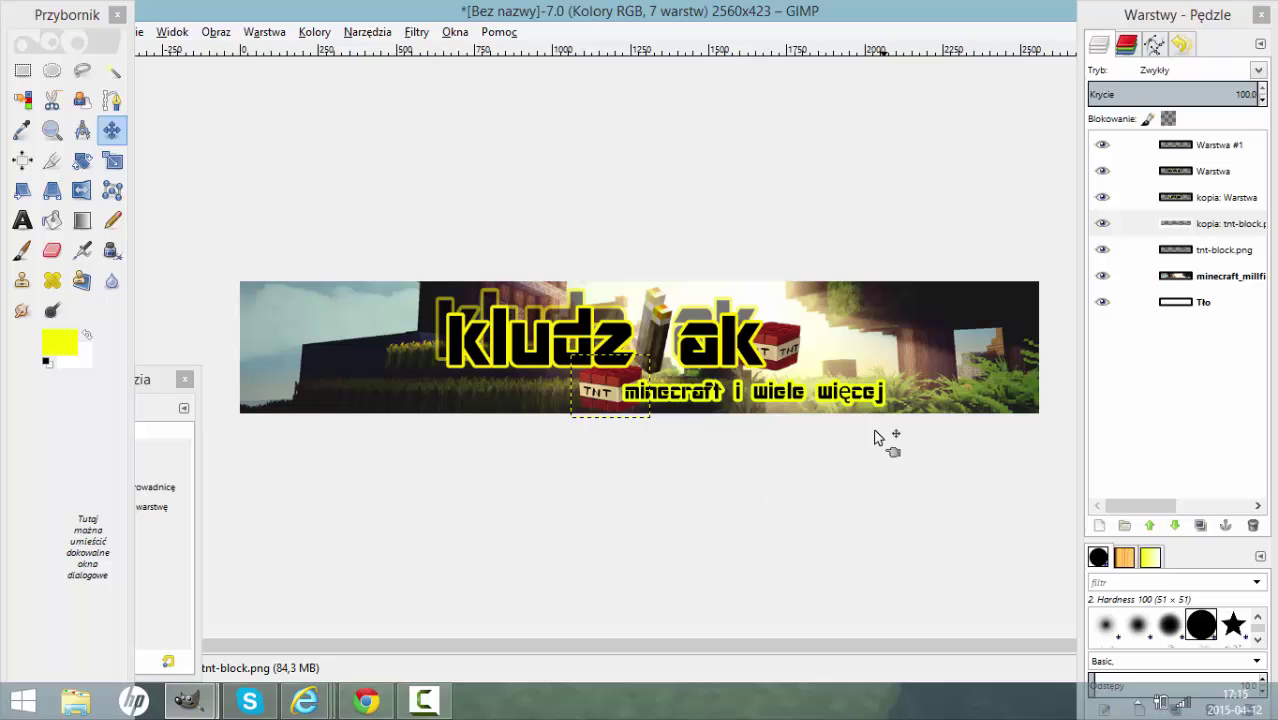
{"action": "left_click", "coordinate": [113, 71]}
{"action": "left_click", "coordinate": [113, 131]}
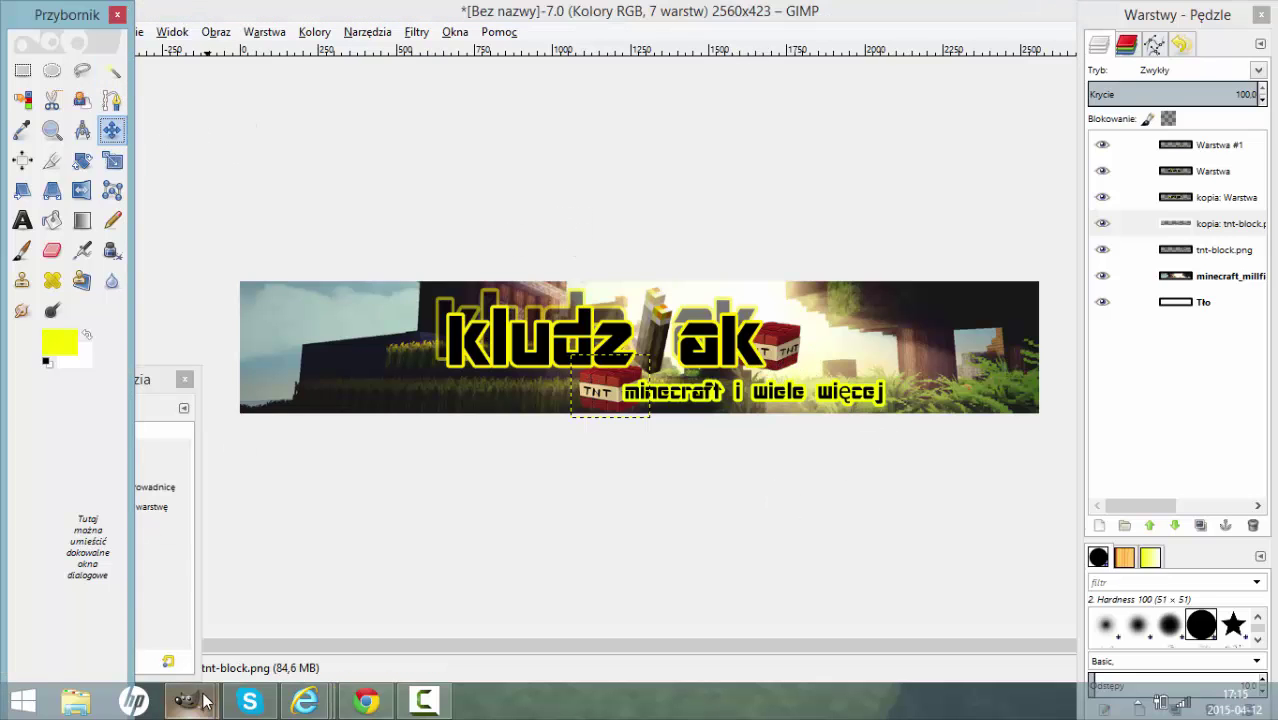
- Duplicate the lower TNT block and place this copy behind the first letter of the title
{"action": "right_click", "coordinate": [1197, 250]}
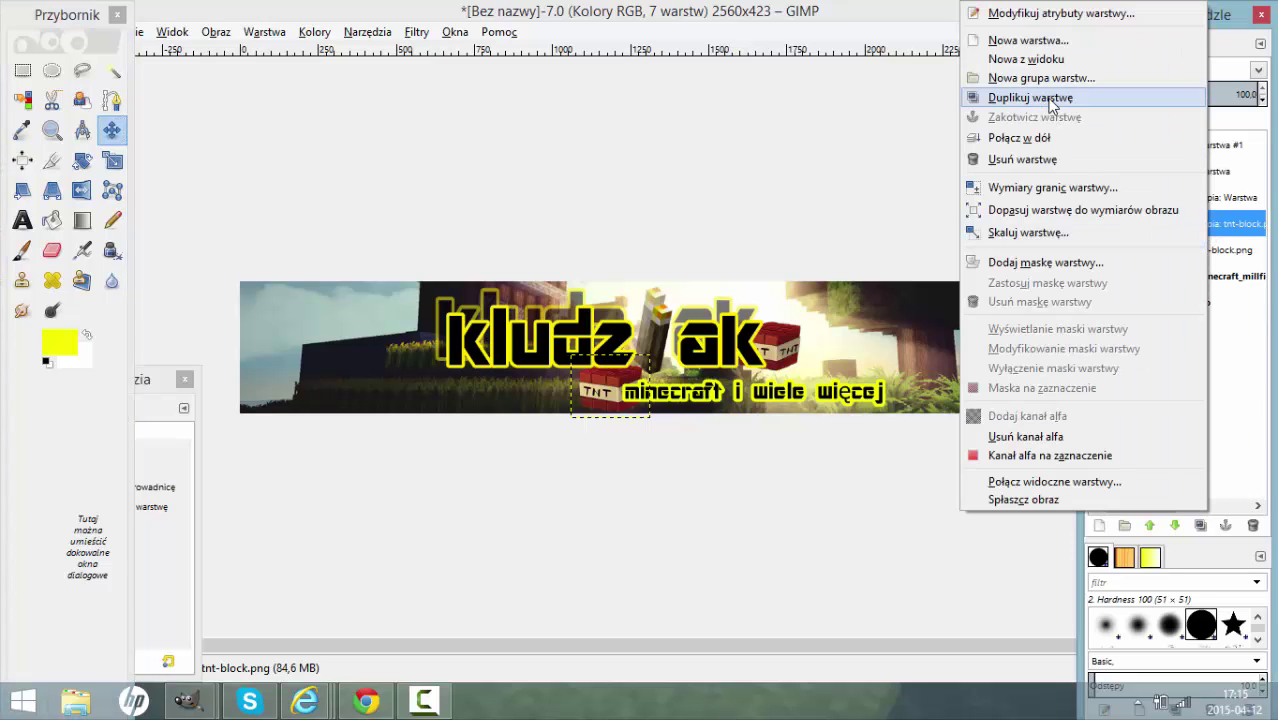
{"action": "left_click", "coordinate": [1013, 96]}
{"action": "left_click_drag", "start_coordinate": [588, 388], "coordinate": [588, 388]}
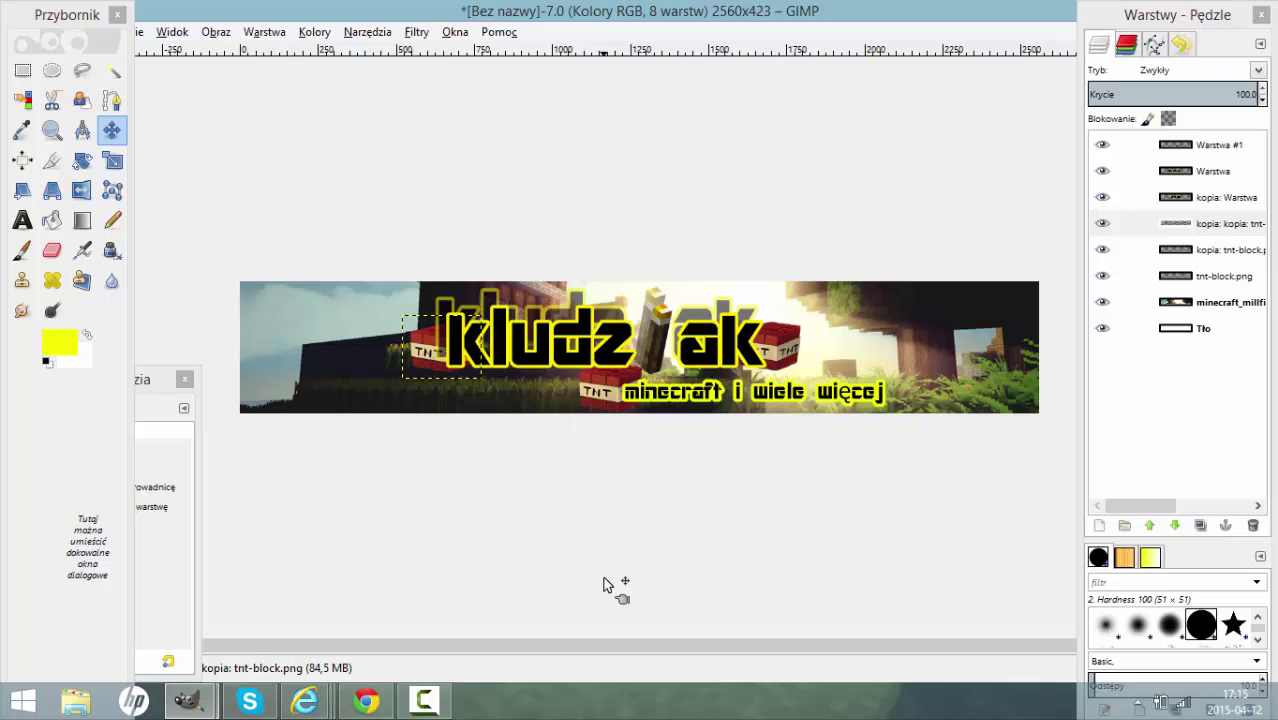
- In File Explorer, open the Flary folder of the Madcon GFX pack and add flare 15.jpg to the banner as a layer
{"action": "left_click", "coordinate": [76, 700]}
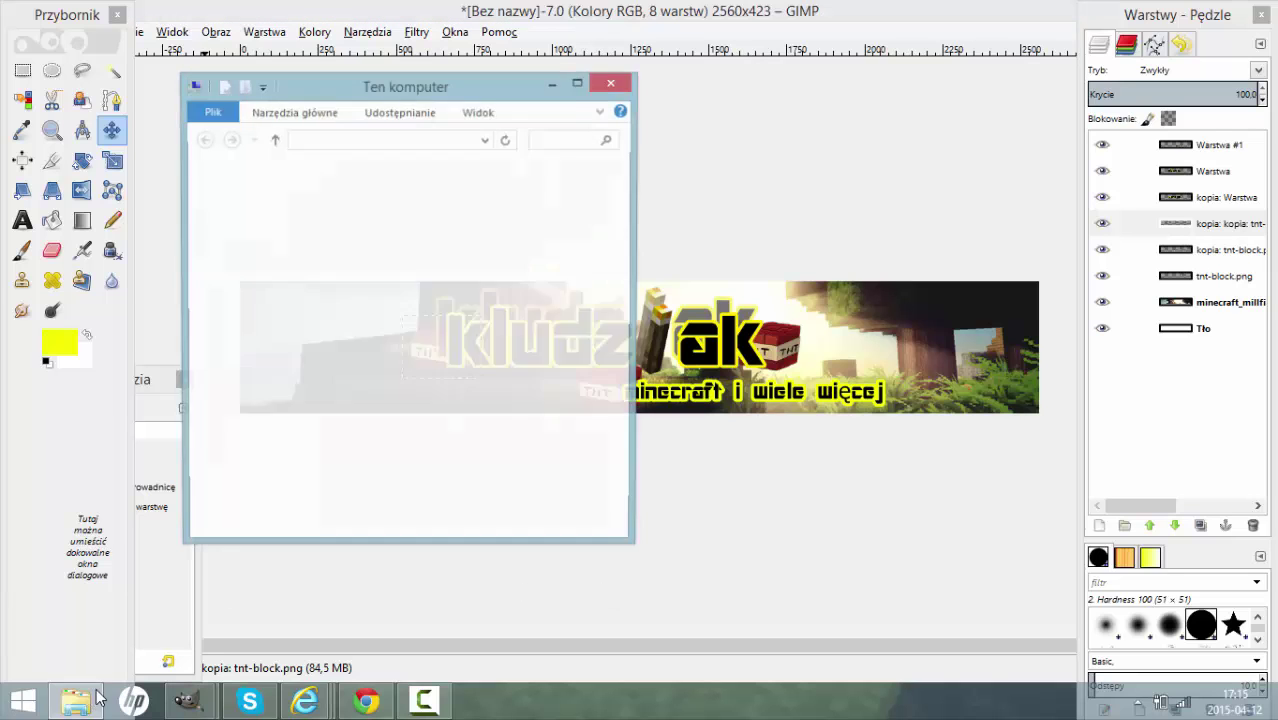
{"action": "left_click", "coordinate": [258, 237]}
{"action": "scroll", "coordinate": [440, 230], "scroll_direction": "down", "scroll_amount": 10}
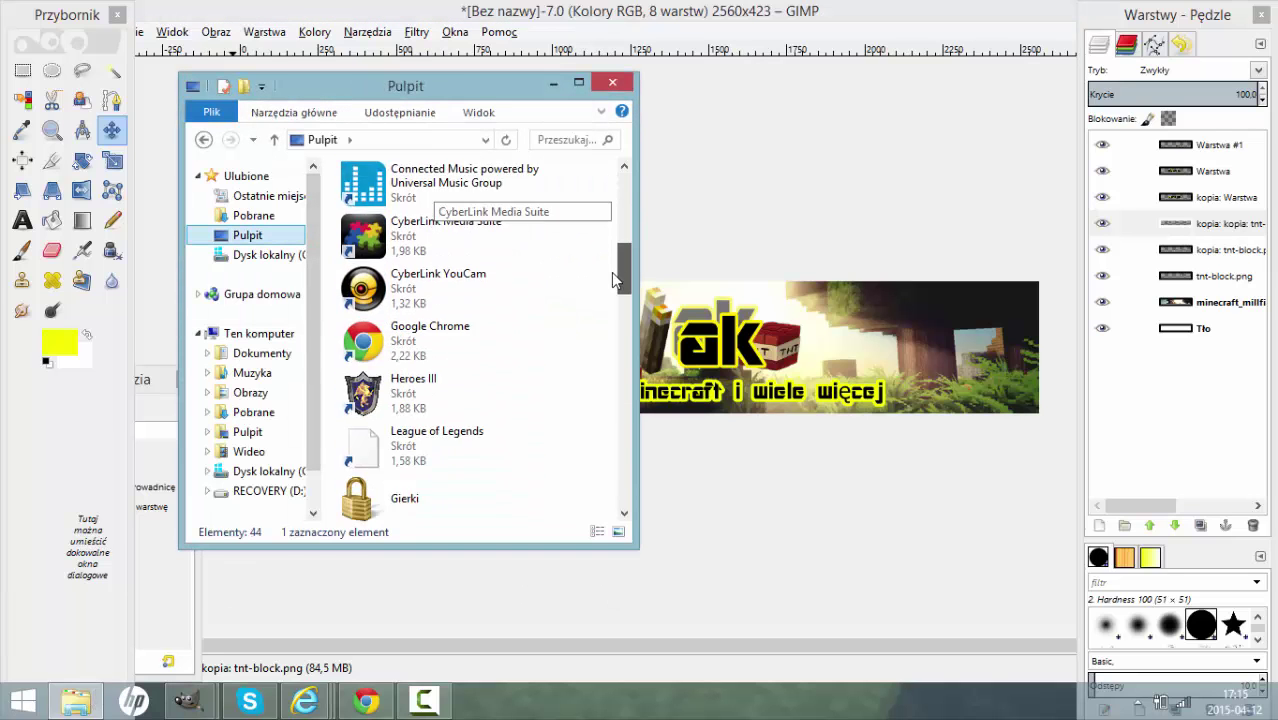
{"action": "double_click", "coordinate": [428, 247]}
{"action": "double_click", "coordinate": [405, 237]}
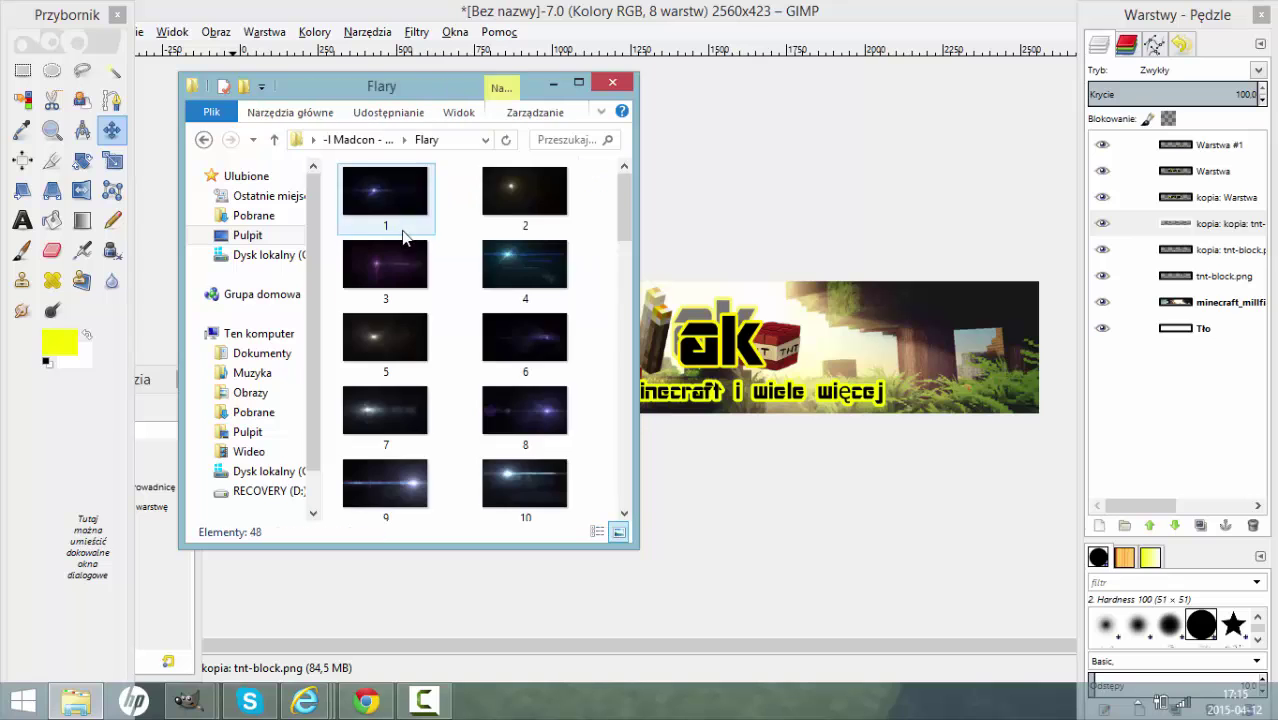
{"action": "left_click_drag", "start_coordinate": [624, 210], "coordinate": [615, 316]}
{"action": "left_click_drag", "start_coordinate": [385, 287], "coordinate": [988, 160]}
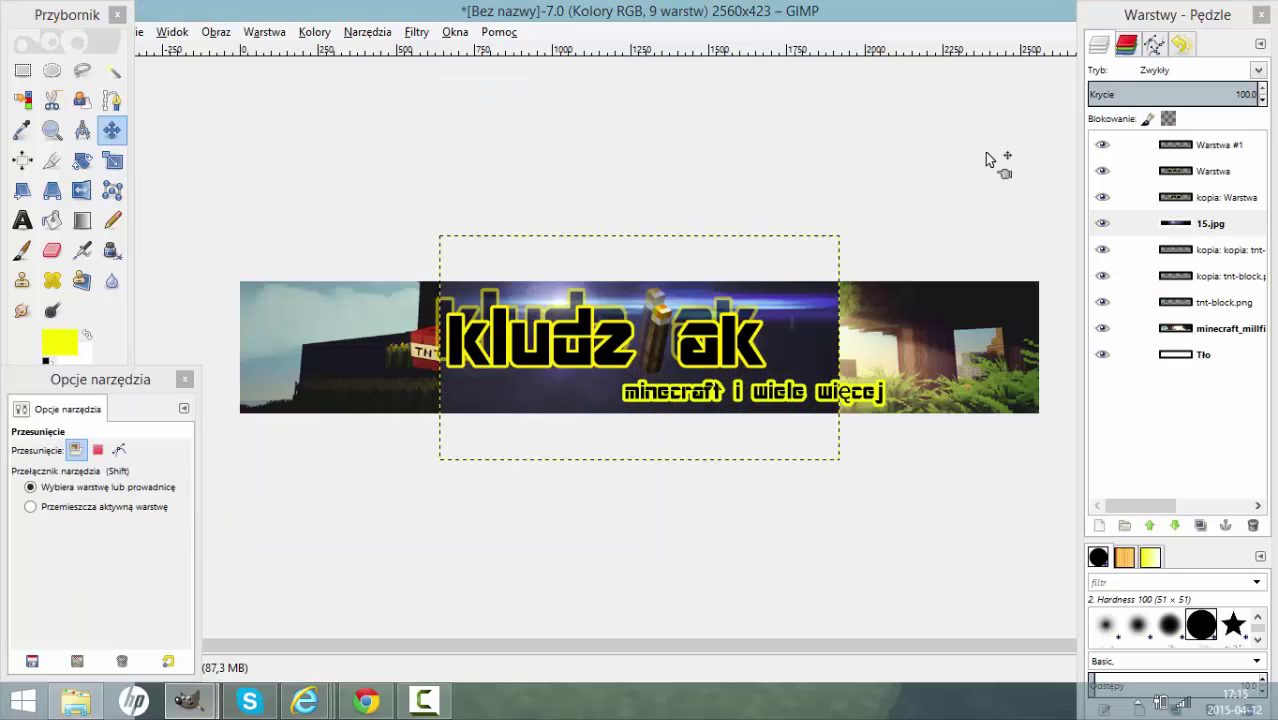
- Blend the 15.jpg flare layer in Suma mode at 77.5 opacity and scale it to 2560 × 1440 px
{"action": "left_click", "coordinate": [1258, 70]}
{"action": "left_click", "coordinate": [1188, 210]}
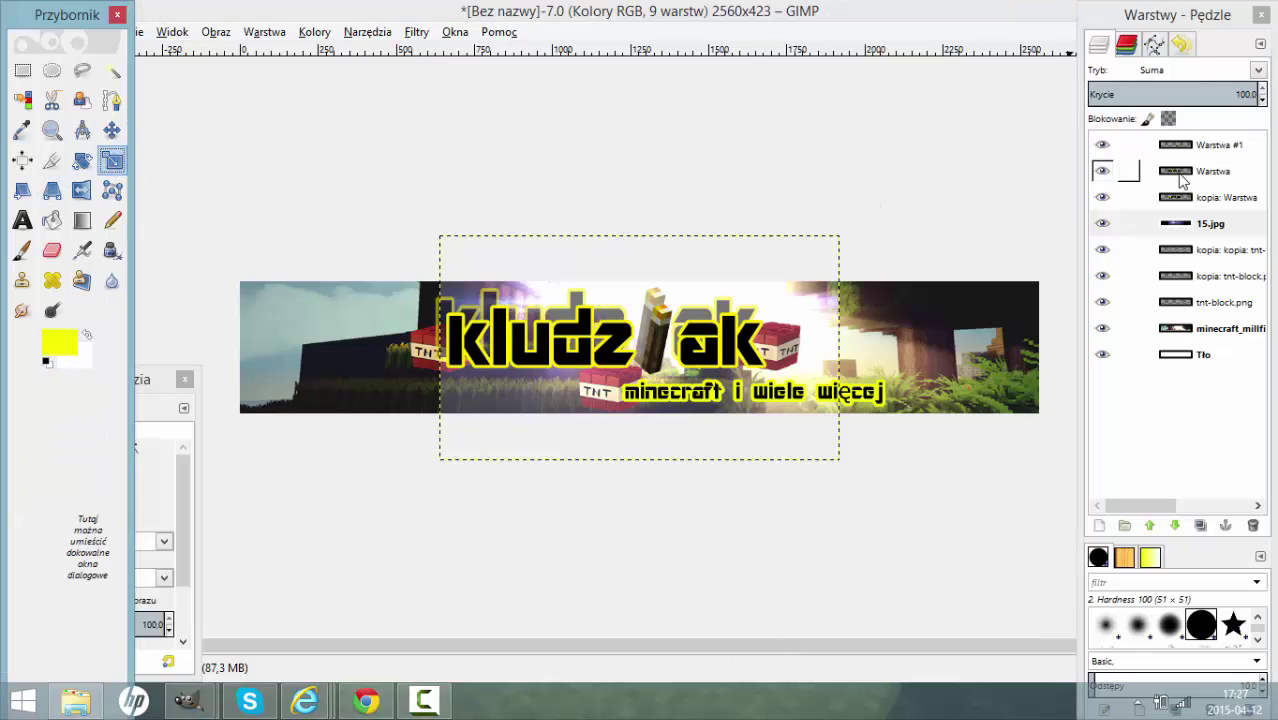
{"action": "right_click", "coordinate": [1200, 223]}
{"action": "left_click", "coordinate": [1042, 230]}
{"action": "type", "text": "2560"}
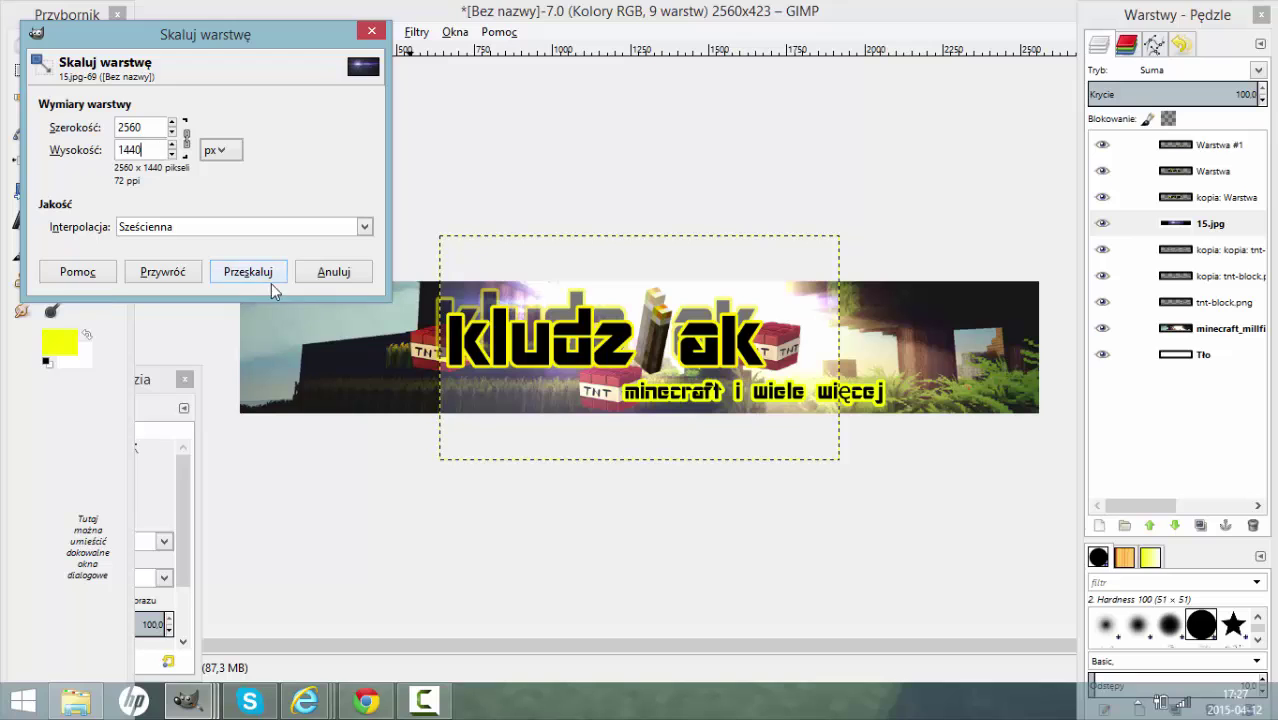
{"action": "left_click", "coordinate": [271, 281]}
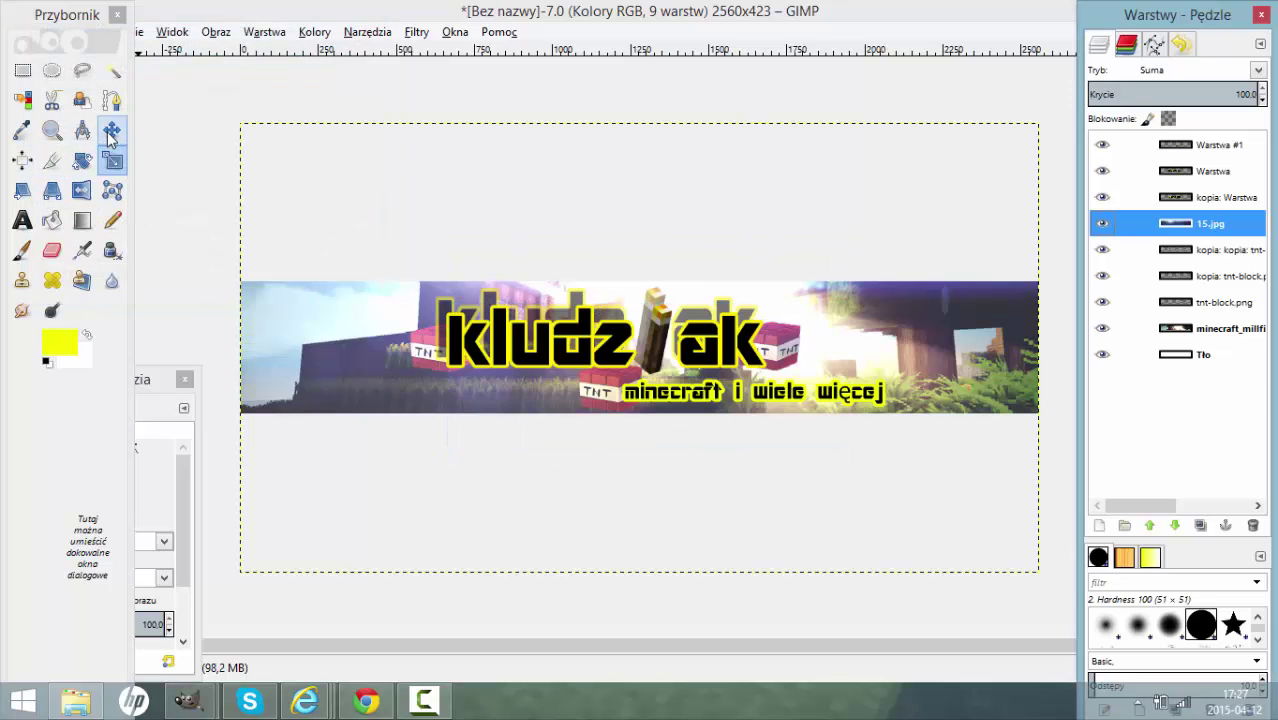
{"action": "left_click", "coordinate": [1204, 94]}
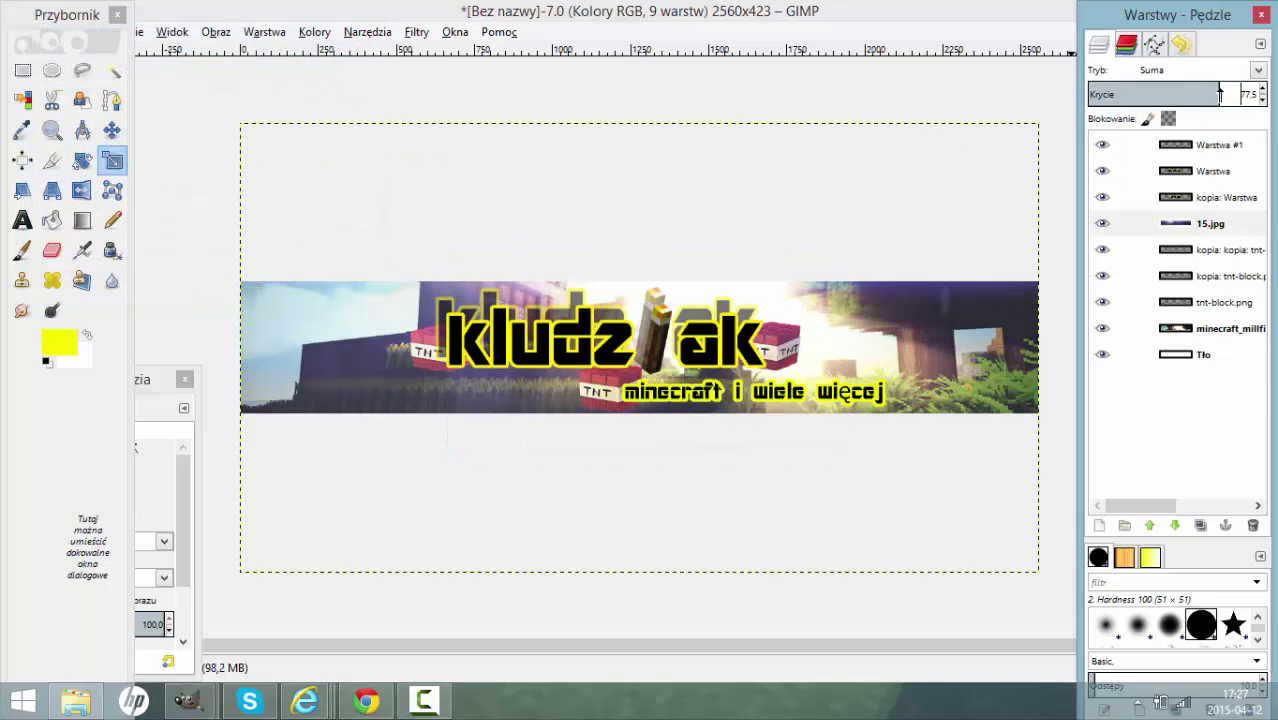
- Raise all three TNT block layers above the 15.jpg flare layer
{"action": "left_click", "coordinate": [1194, 252]}
{"action": "left_click", "coordinate": [1149, 525]}
{"action": "left_click", "coordinate": [1198, 276]}
{"action": "left_click", "coordinate": [1149, 525]}
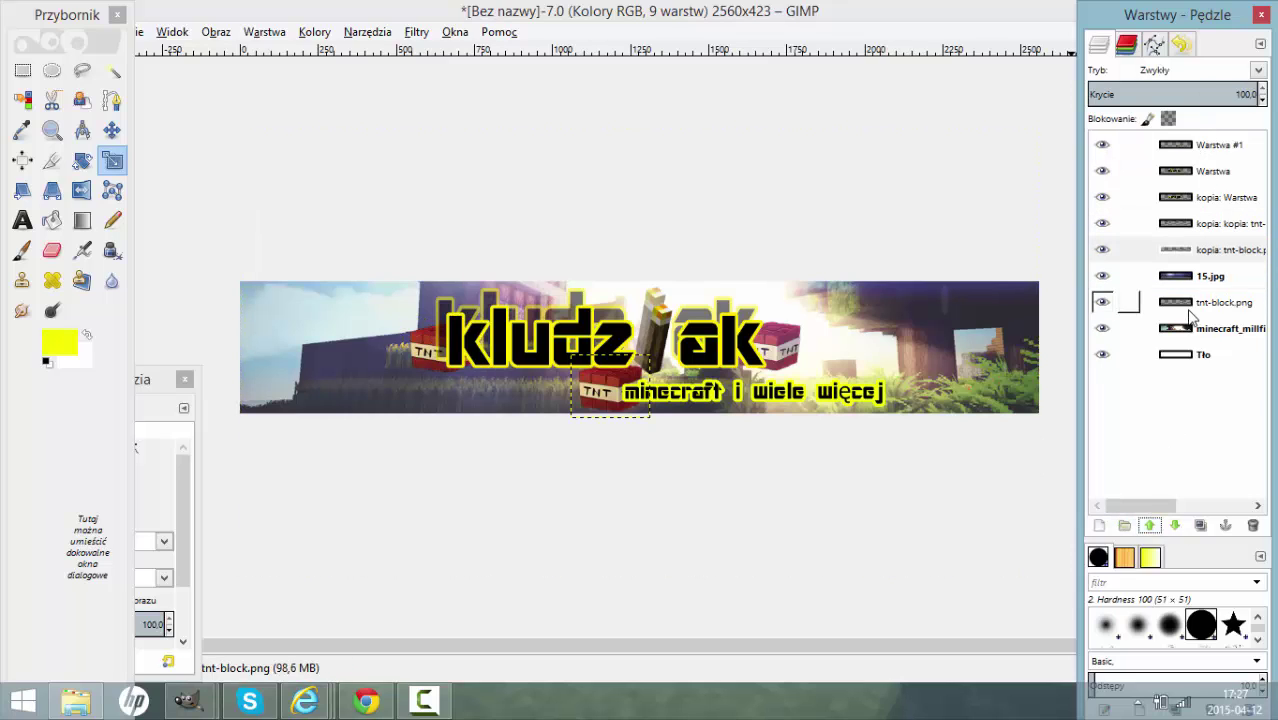
{"action": "left_click_drag", "start_coordinate": [1190, 316], "coordinate": [1195, 270]}
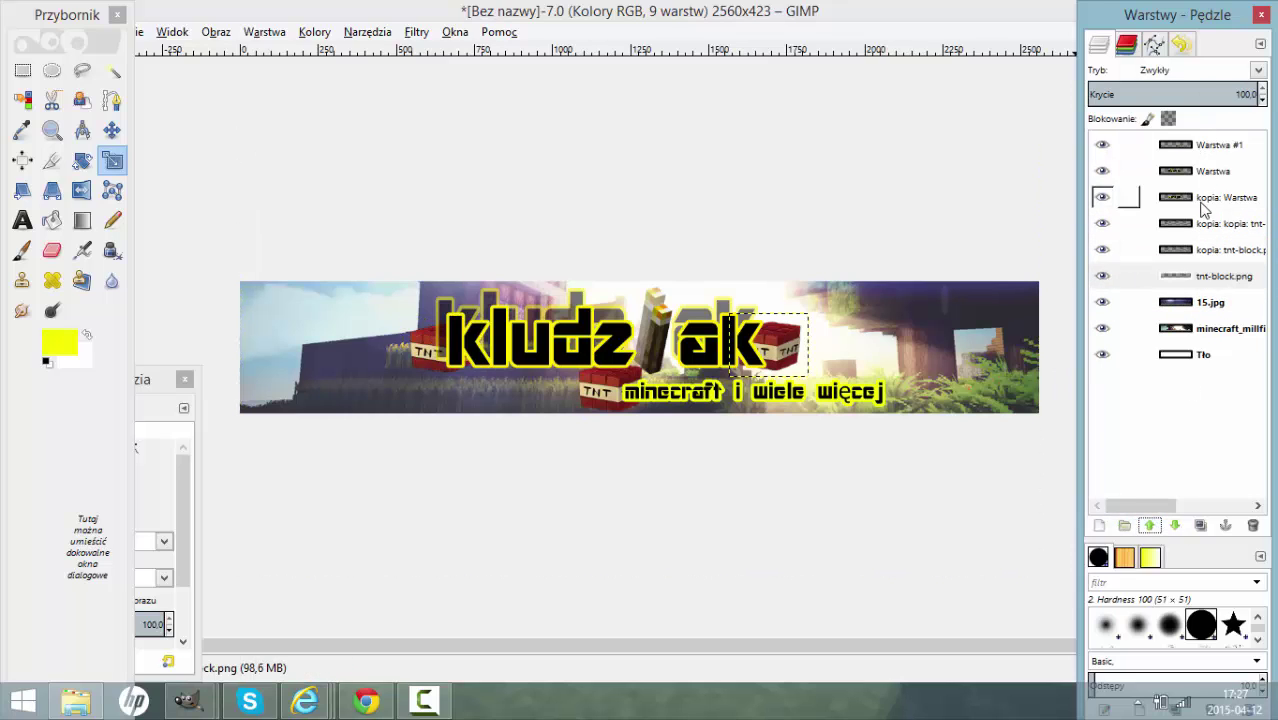
- Raise the faded title copy to the top of the layer stack and return it beneath the main title layer
{"action": "left_click", "coordinate": [1203, 207]}
{"action": "left_click", "coordinate": [1152, 525]}
{"action": "left_click", "coordinate": [1152, 525]}
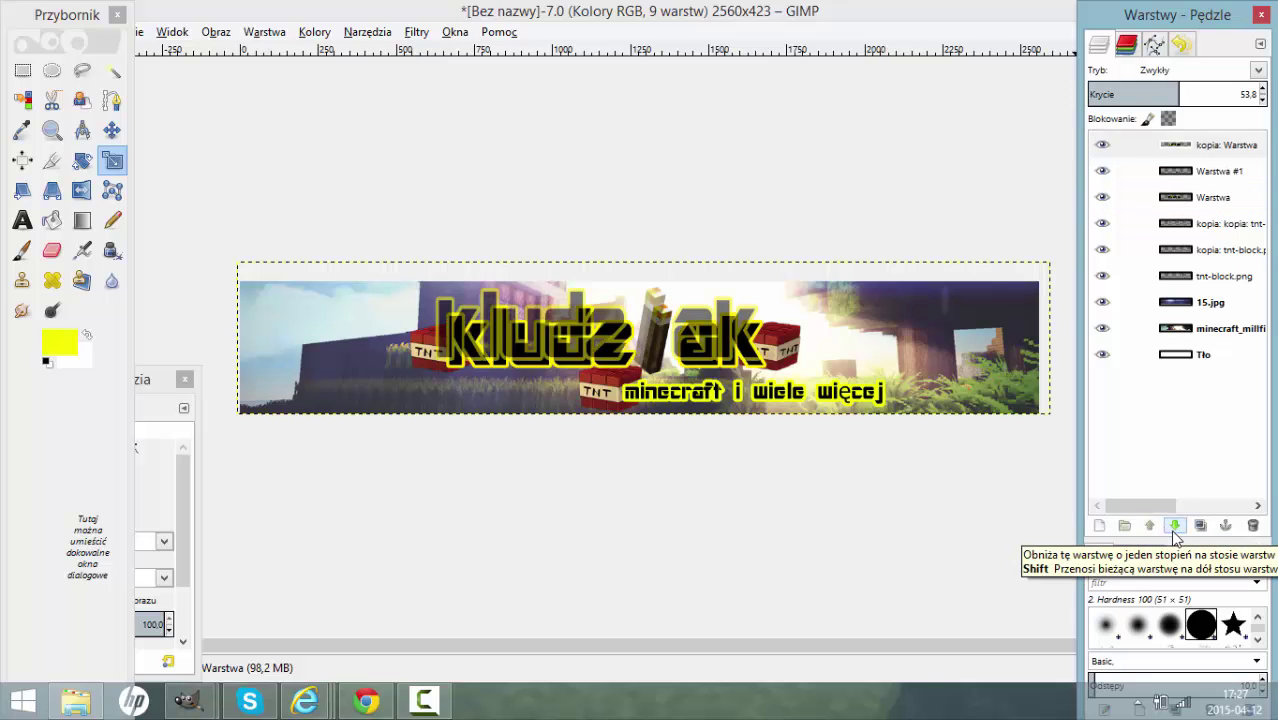
{"action": "left_click", "coordinate": [1175, 525]}
{"action": "left_click", "coordinate": [1125, 197]}
{"action": "left_click", "coordinate": [1152, 525]}
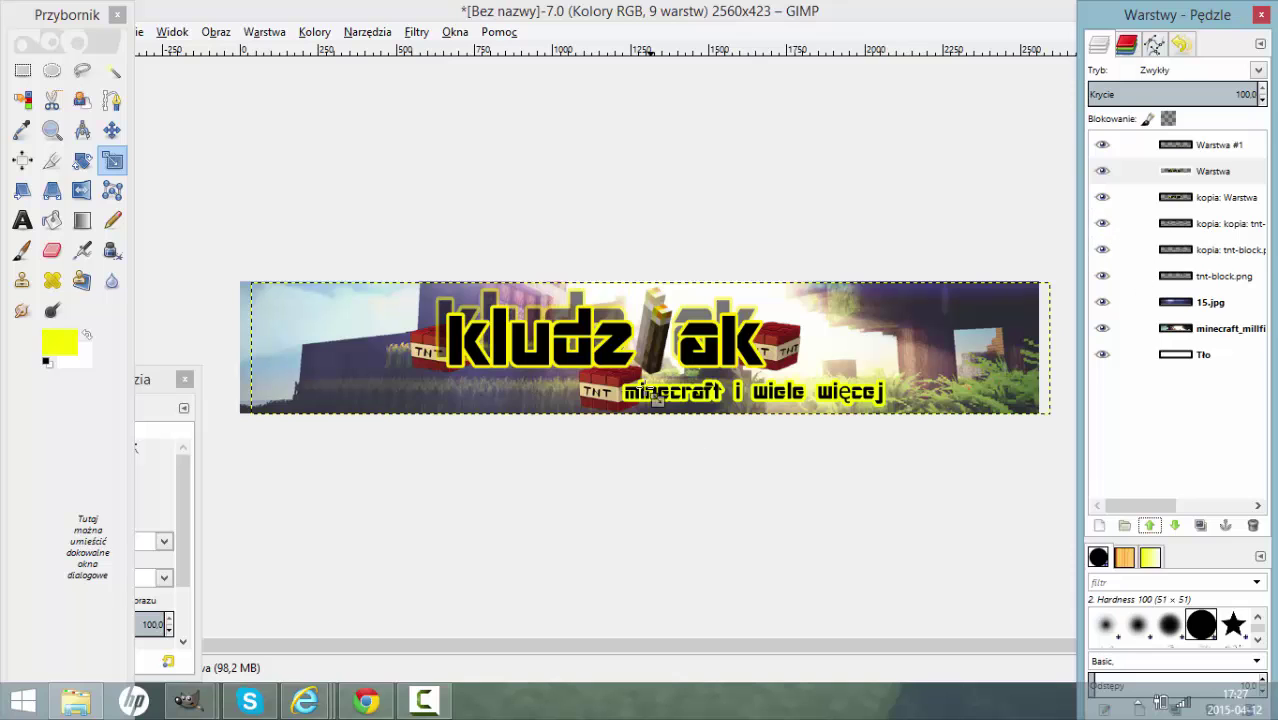
{"action": "left_click", "coordinate": [234, 342]}
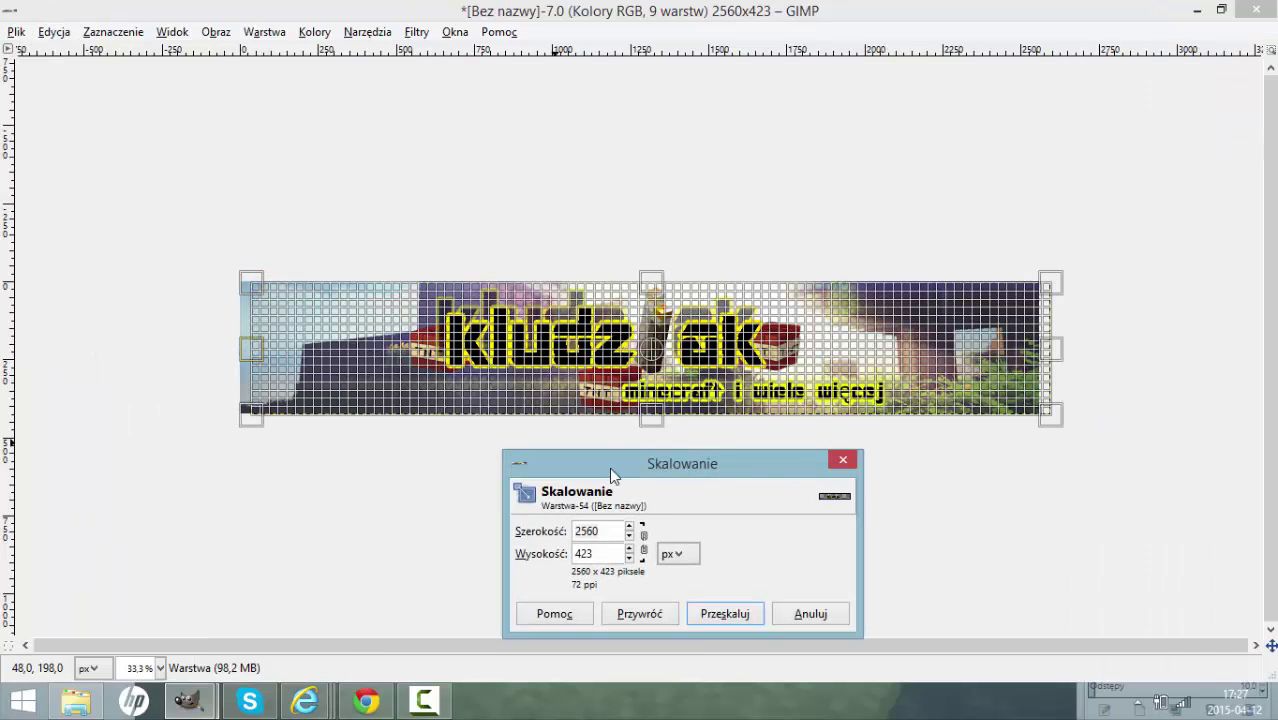
{"action": "key", "text": "Escape"}
{"action": "left_click", "coordinate": [112, 130]}
{"action": "left_click", "coordinate": [543, 353]}
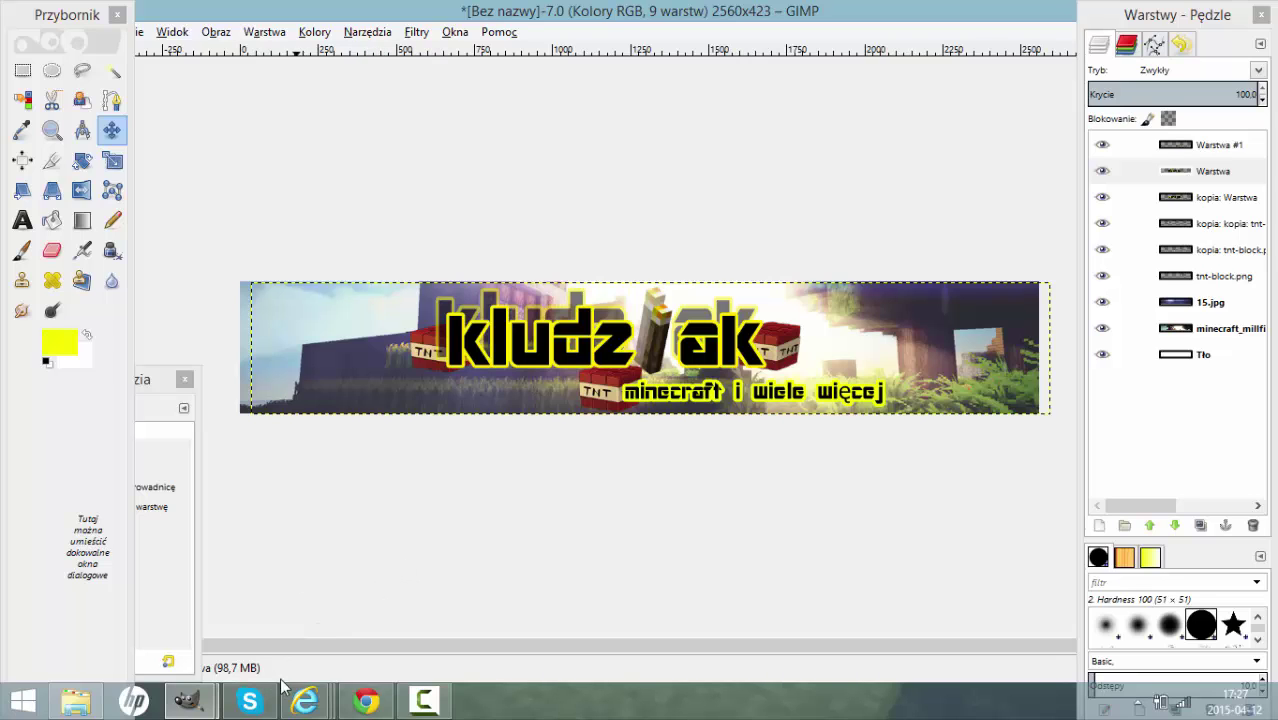
- In File Explorer, look through the Ikony folder of the Madcon GFX pack and examine the icons in IKONY 6
{"action": "left_click", "coordinate": [75, 700]}
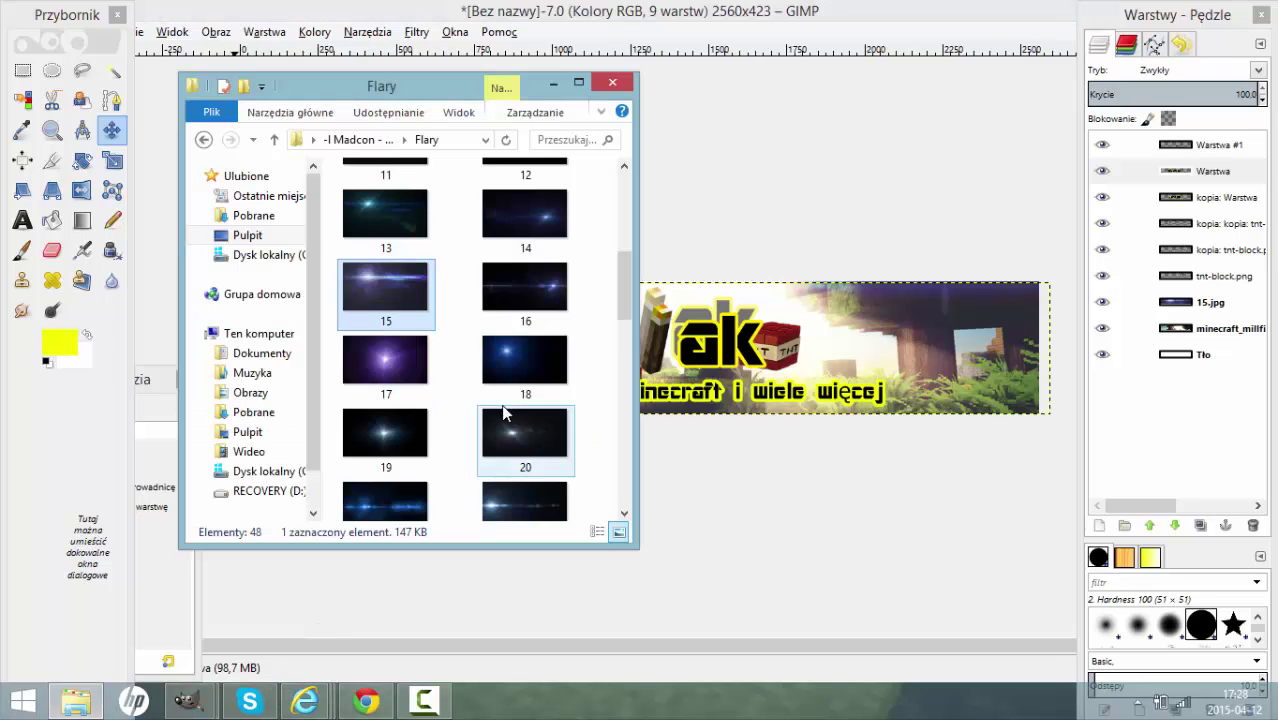
{"action": "left_click", "coordinate": [204, 139]}
{"action": "left_click", "coordinate": [404, 278]}
{"action": "double_click", "coordinate": [400, 256]}
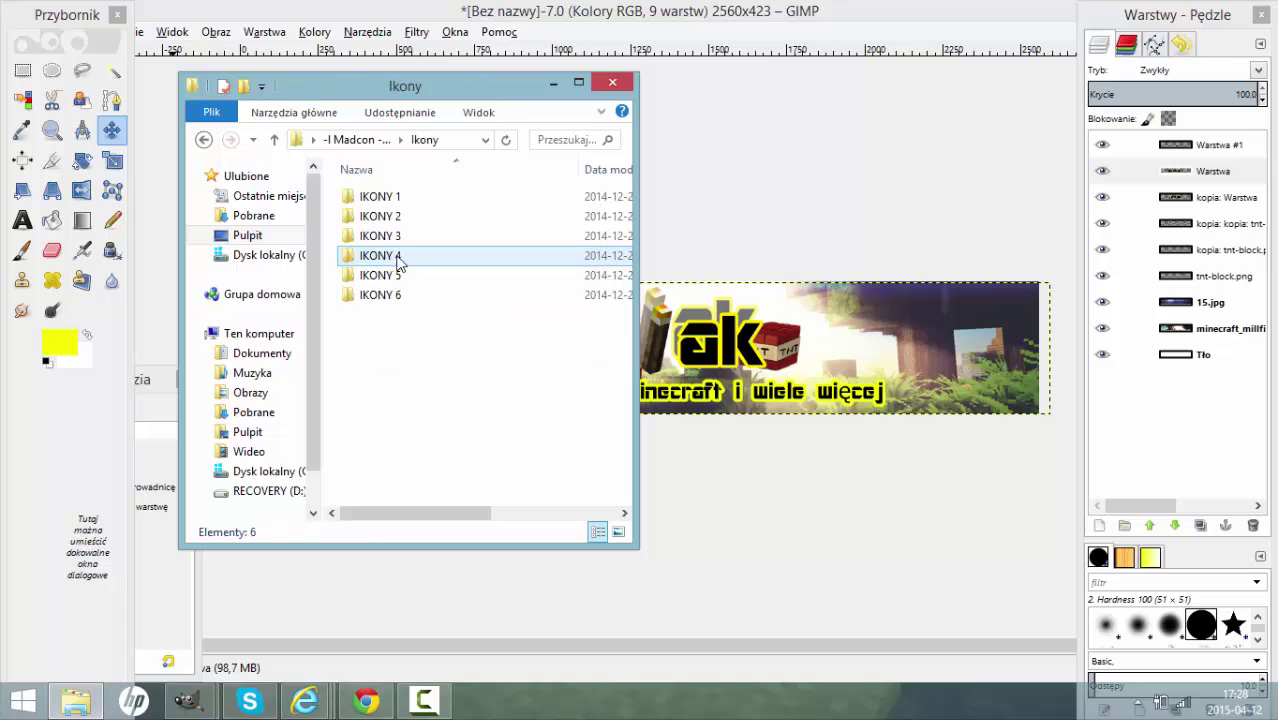
{"action": "double_click", "coordinate": [405, 294]}
{"action": "left_click_drag", "start_coordinate": [617, 228], "coordinate": [590, 487]}
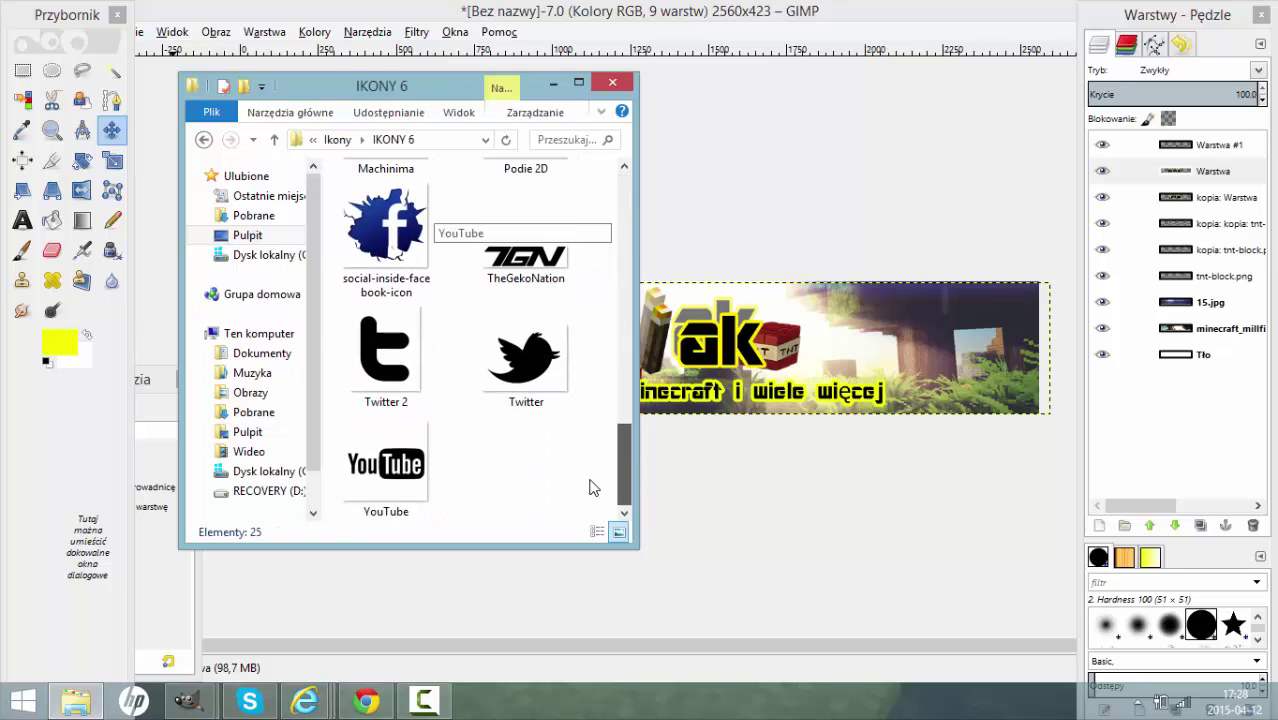
- In GIMP, add a yellow credit text reading "by" and the author's nickname near the banner's lower-left corner
{"action": "left_click", "coordinate": [23, 220]}
{"action": "left_click_drag", "start_coordinate": [252, 376], "coordinate": [408, 412]}
{"action": "type", "text": "by "}
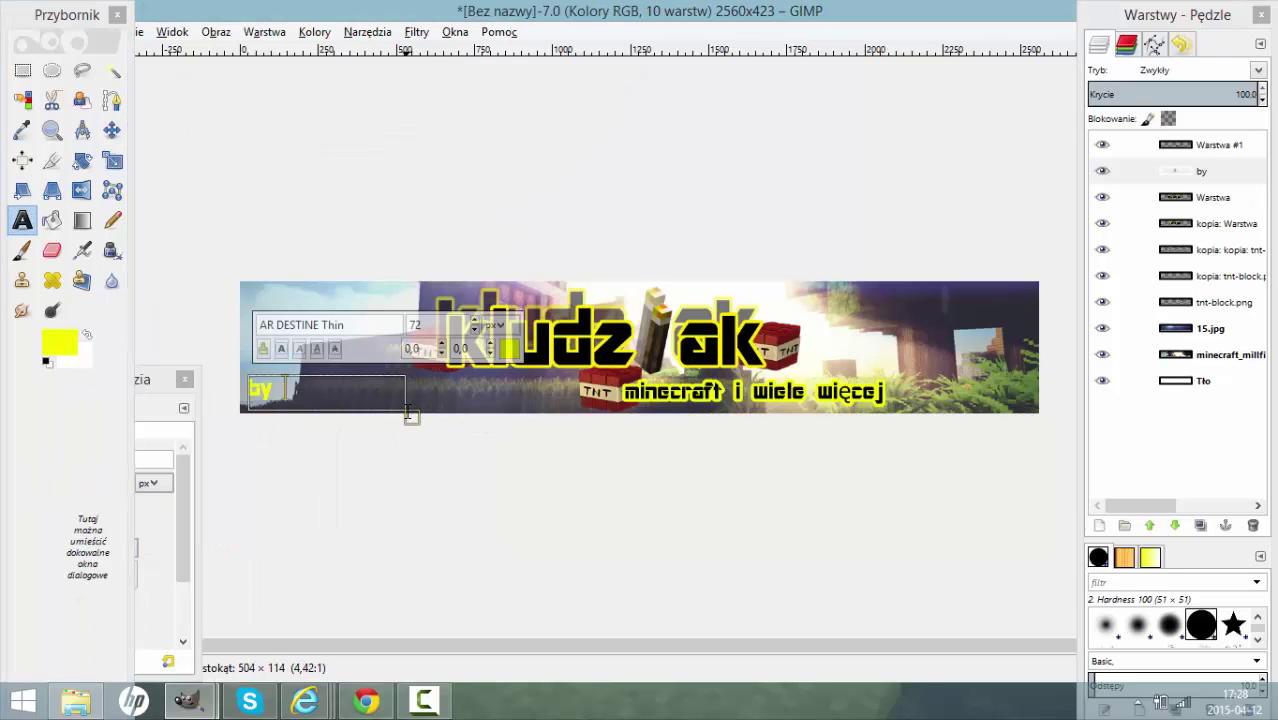
{"action": "type", "text": "rufus"}
- Reduce the credit text's font size and move it tight into the banner's lower-left corner
{"action": "left_click", "coordinate": [196, 479]}
{"action": "left_click", "coordinate": [127, 488]}
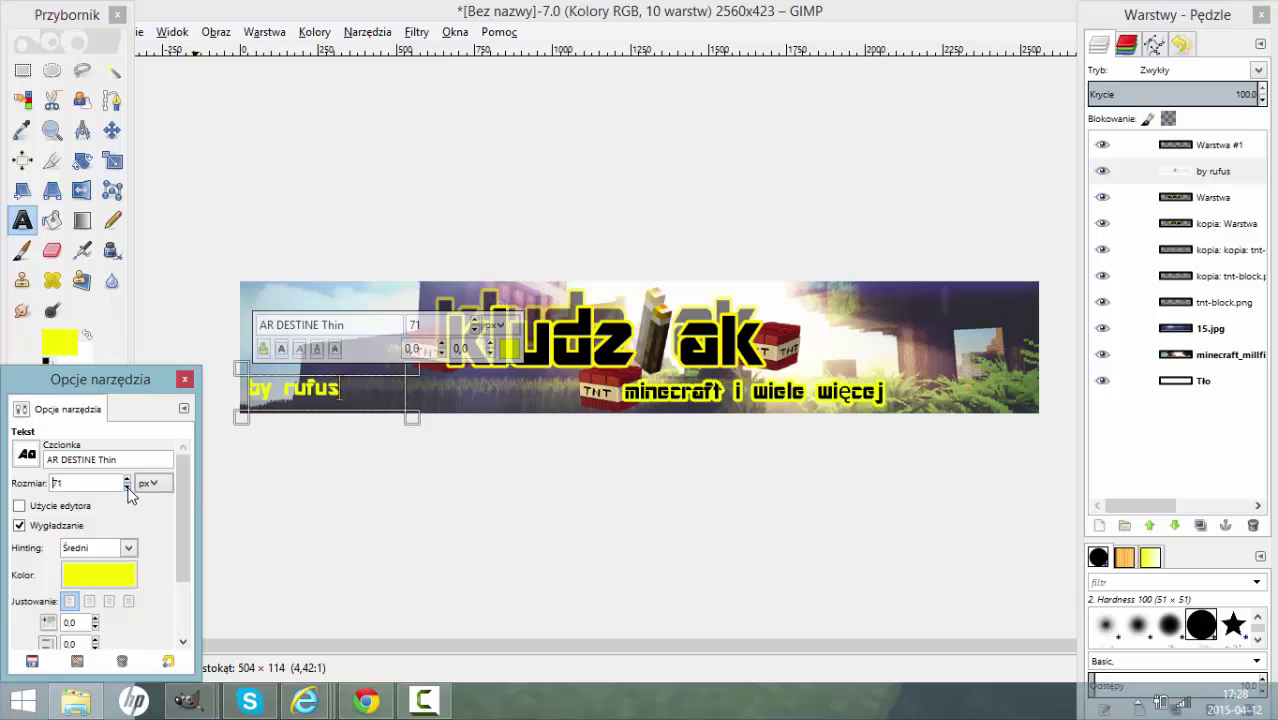
{"action": "key", "text": "m"}
{"action": "left_click_drag", "start_coordinate": [272, 386], "coordinate": [267, 417]}
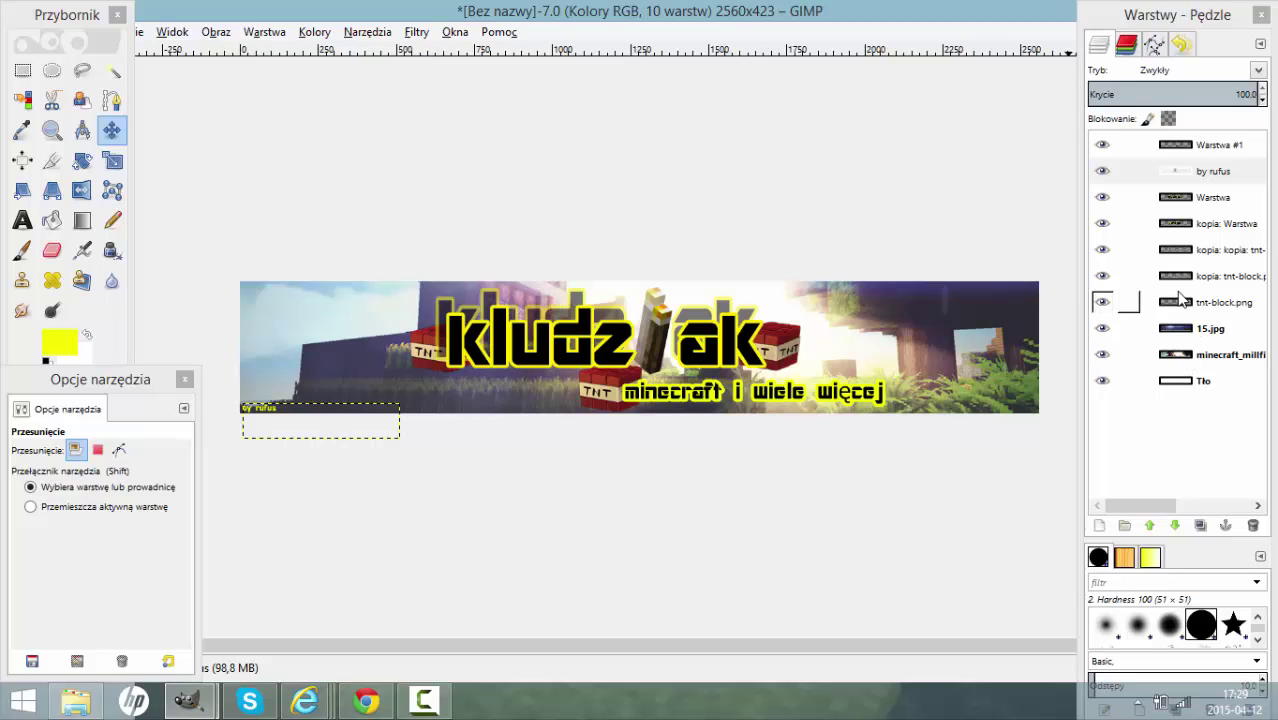
- Duplicate the subtitle layer Warstwa #1
{"action": "left_click", "coordinate": [1215, 250]}
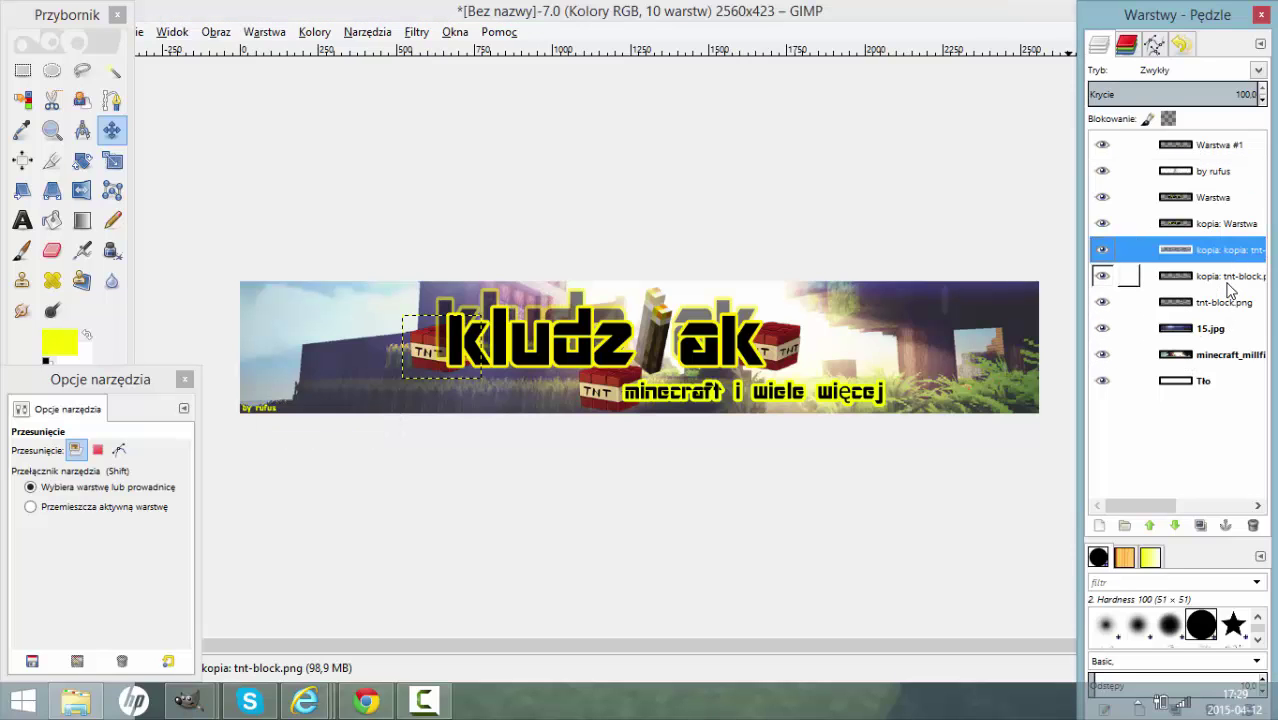
{"action": "left_click", "coordinate": [1214, 146]}
{"action": "right_click", "coordinate": [1215, 148]}
{"action": "left_click", "coordinate": [1096, 245]}
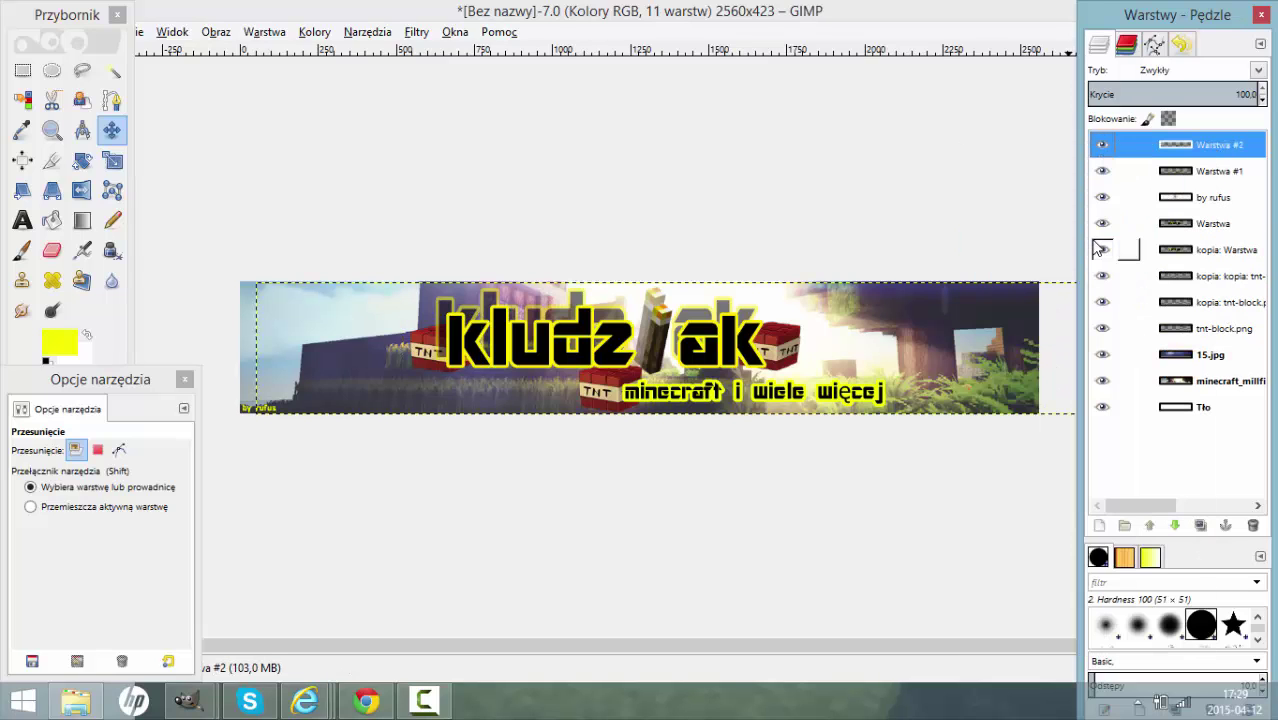
- Scale the subtitle copy slightly so it is offset from the original subtitle
{"action": "left_click", "coordinate": [112, 160]}
{"action": "key", "text": "Tab"}
{"action": "left_click_drag", "start_coordinate": [648, 402], "coordinate": [630, 407]}
{"action": "left_click", "coordinate": [725, 614]}
{"action": "key", "text": "Tab"}
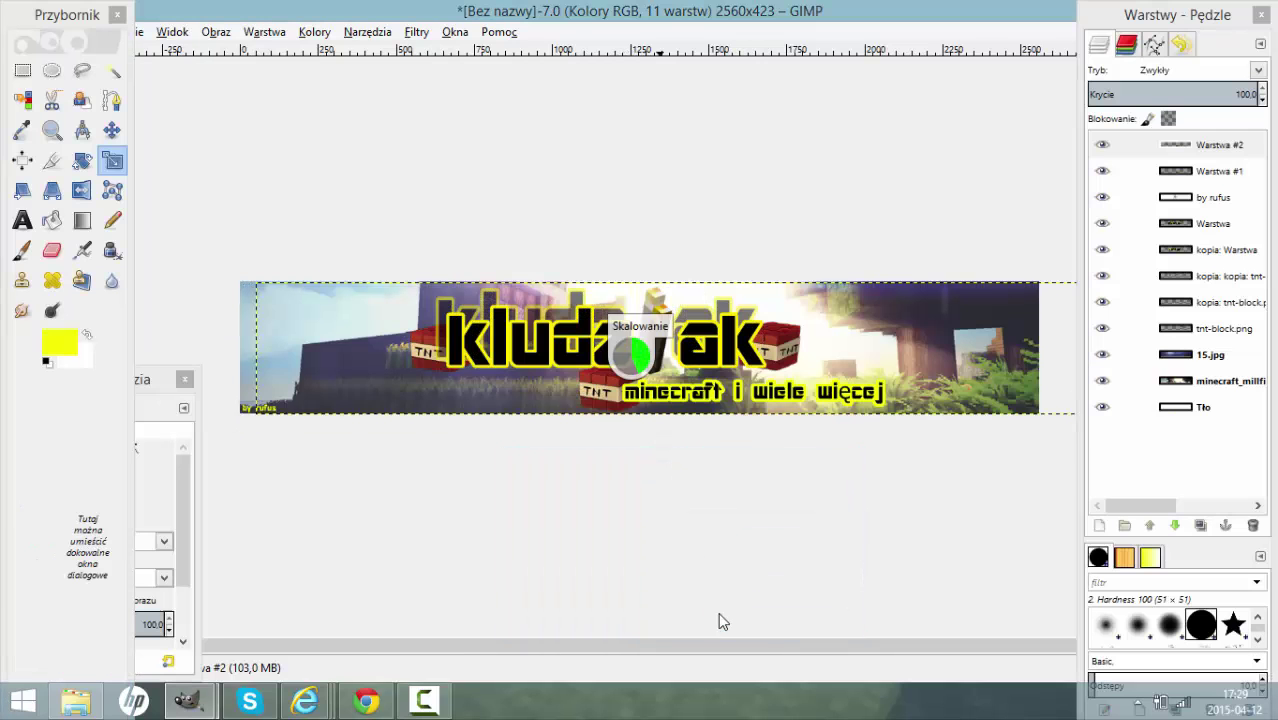
- Set the subtitle copy's opacity to 64.8 and raise the original subtitle layer Warstwa #1 above it
{"action": "left_click", "coordinate": [1195, 95]}
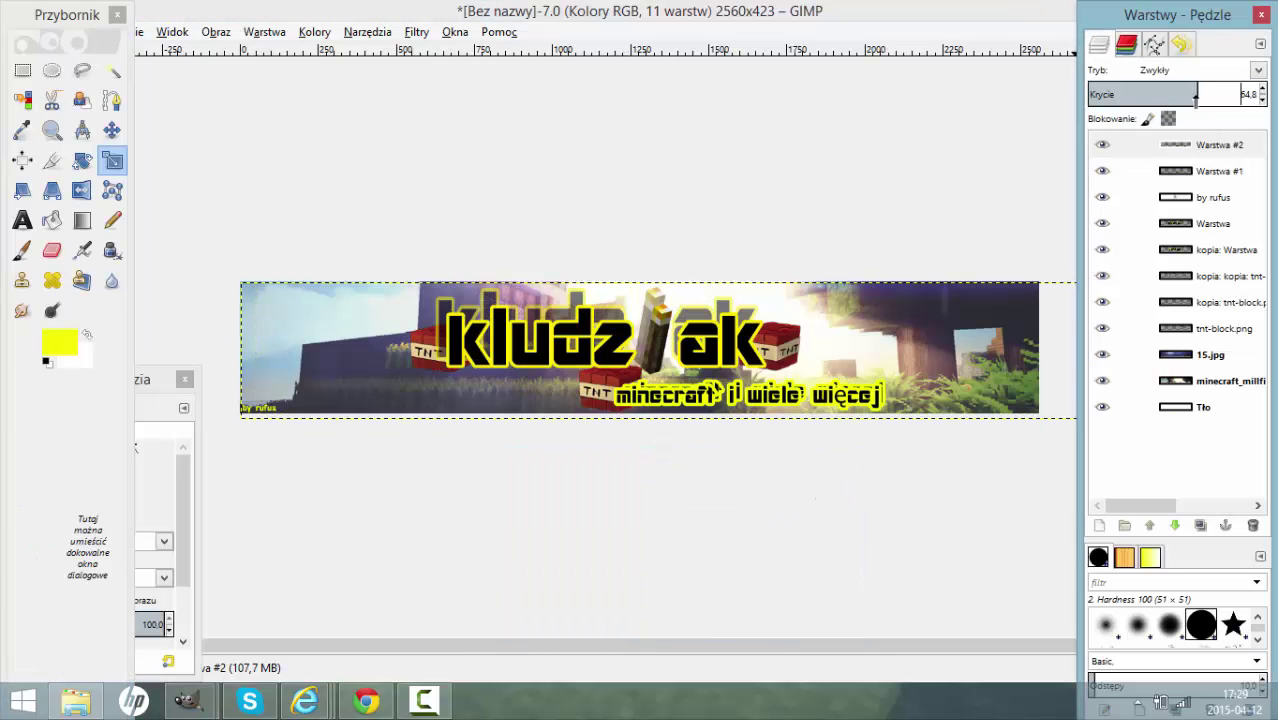
{"action": "left_click", "coordinate": [1216, 171]}
{"action": "left_click", "coordinate": [1150, 526]}
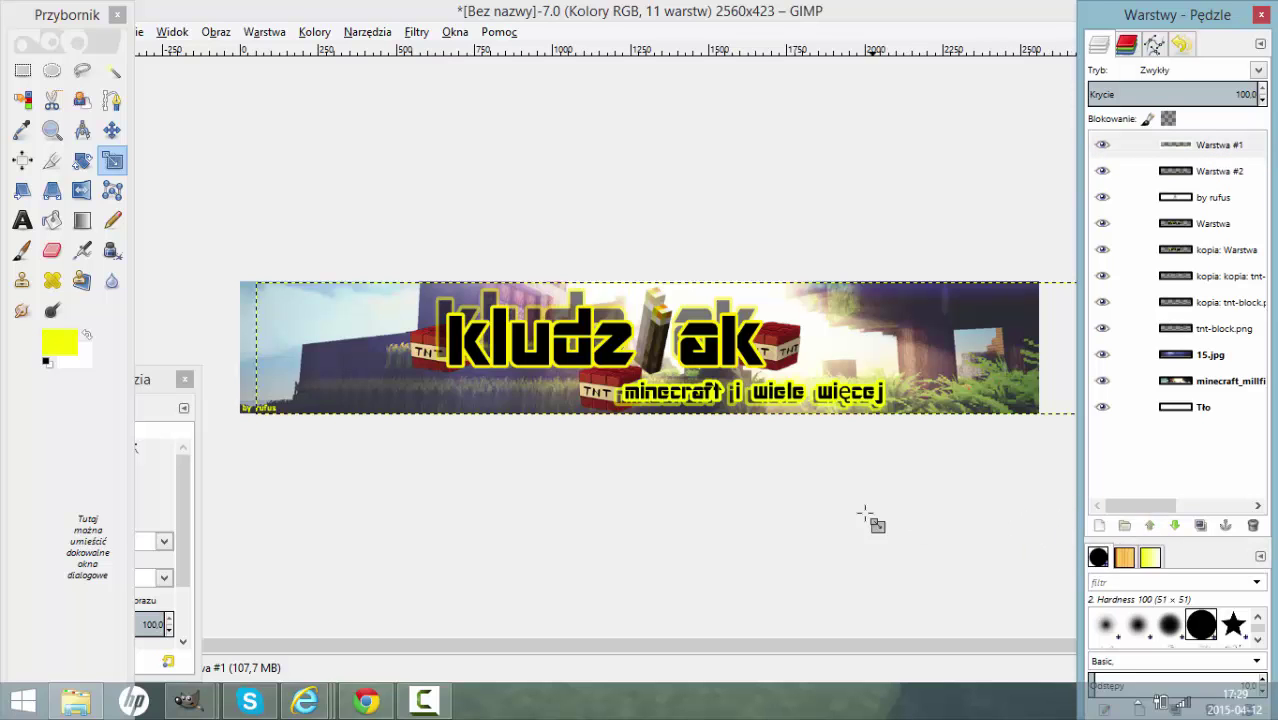
- Export the banner to the Desktop as las.jpg, replacing the existing file and keeping the offered JPEG settings
{"action": "double_click", "coordinate": [428, 14]}
{"action": "left_click", "coordinate": [239, 85]}
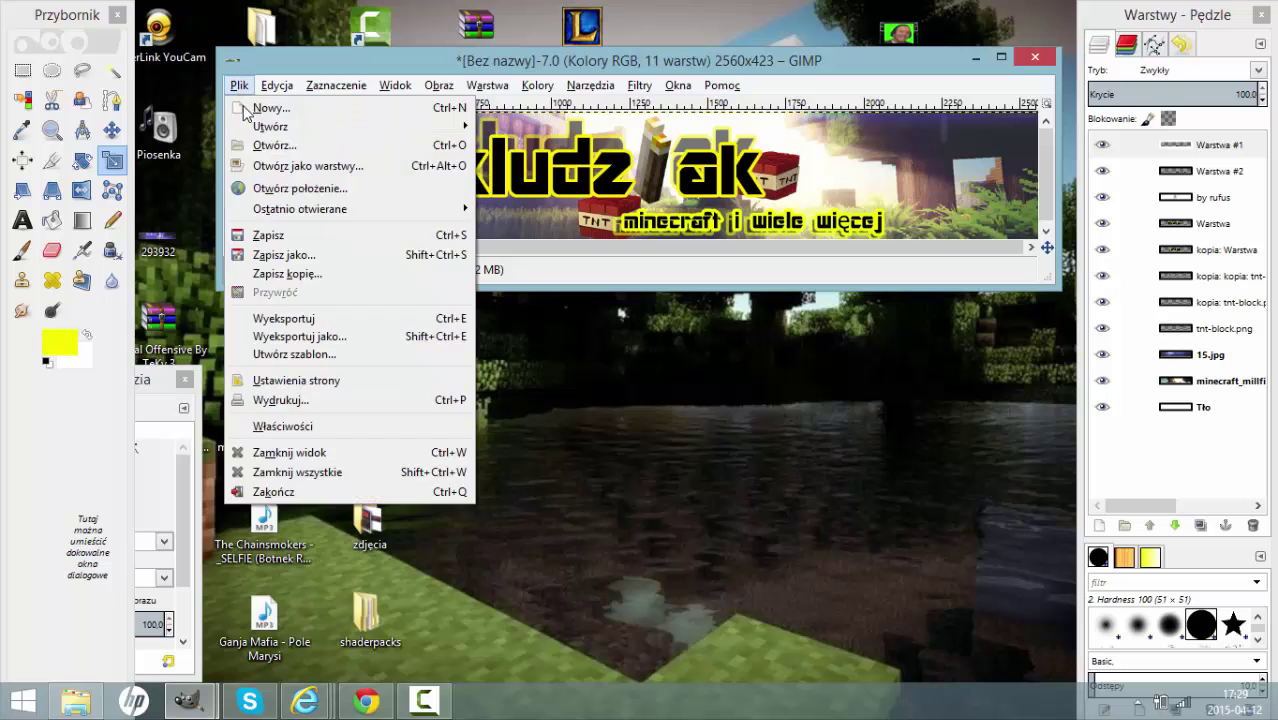
{"action": "left_click", "coordinate": [304, 332]}
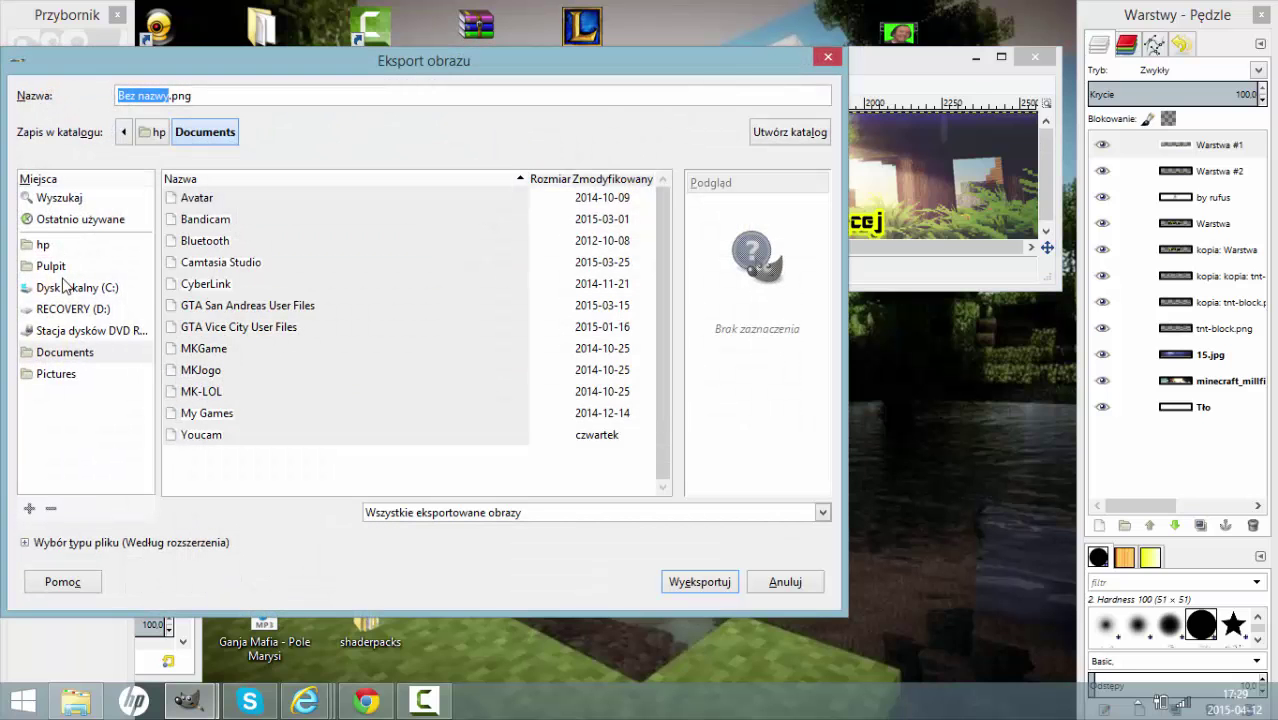
{"action": "left_click", "coordinate": [61, 268]}
{"action": "left_click", "coordinate": [243, 392]}
{"action": "left_click", "coordinate": [245, 411]}
{"action": "left_click", "coordinate": [695, 580]}
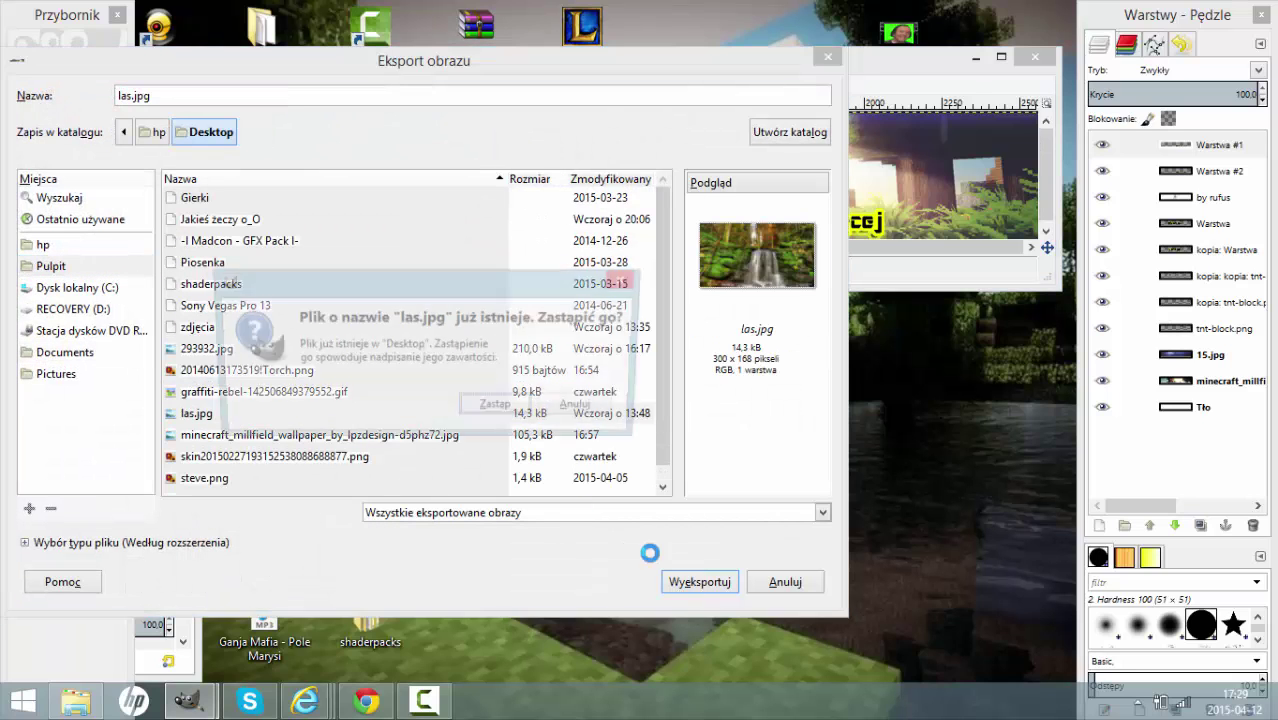
{"action": "left_click", "coordinate": [504, 405]}
{"action": "left_click", "coordinate": [636, 471]}
- Minimize the image window and open the exported las image from the desktop in Windows Photo Viewer to check the banner
{"action": "left_click", "coordinate": [975, 58]}
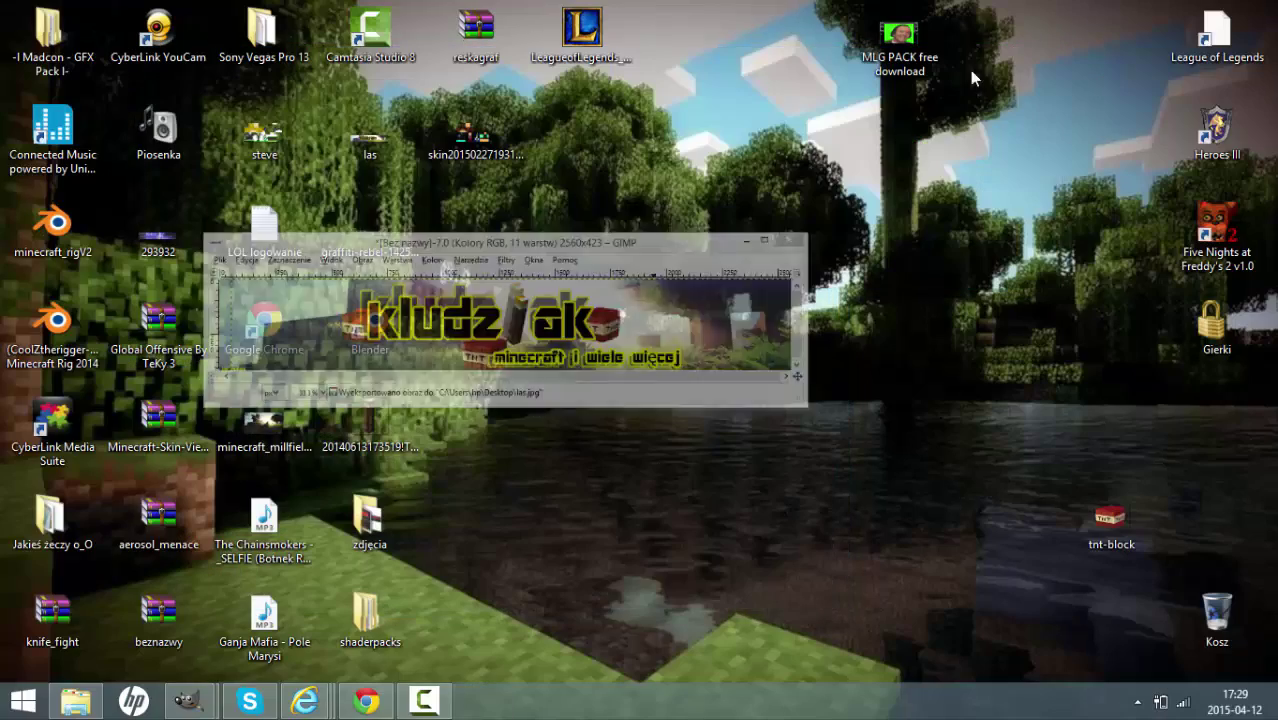
{"action": "double_click", "coordinate": [378, 150]}
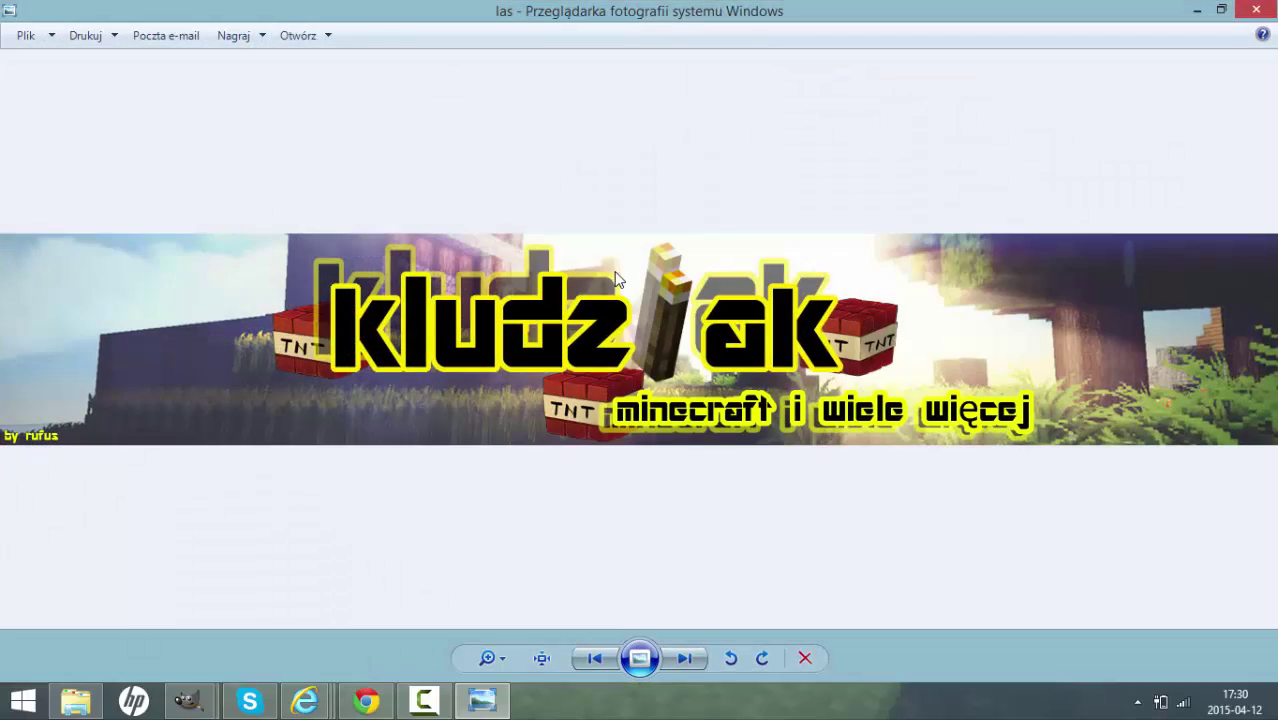